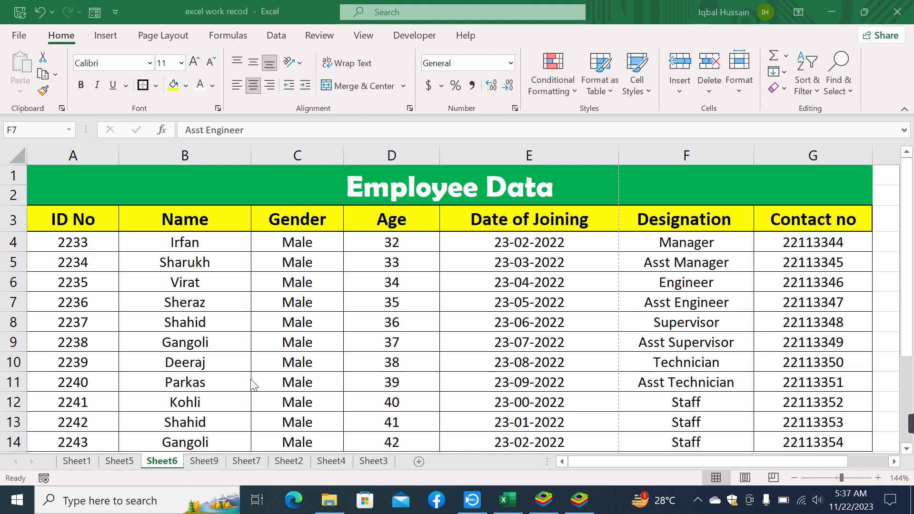
Step: Switch from Employee Data to Sheet7 and its five-employee Name and Department table
click(246, 465)
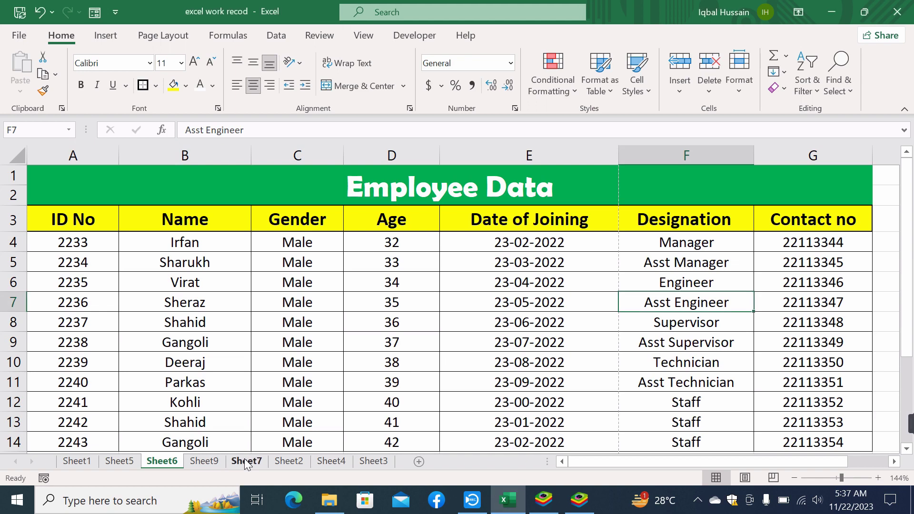
click(246, 462)
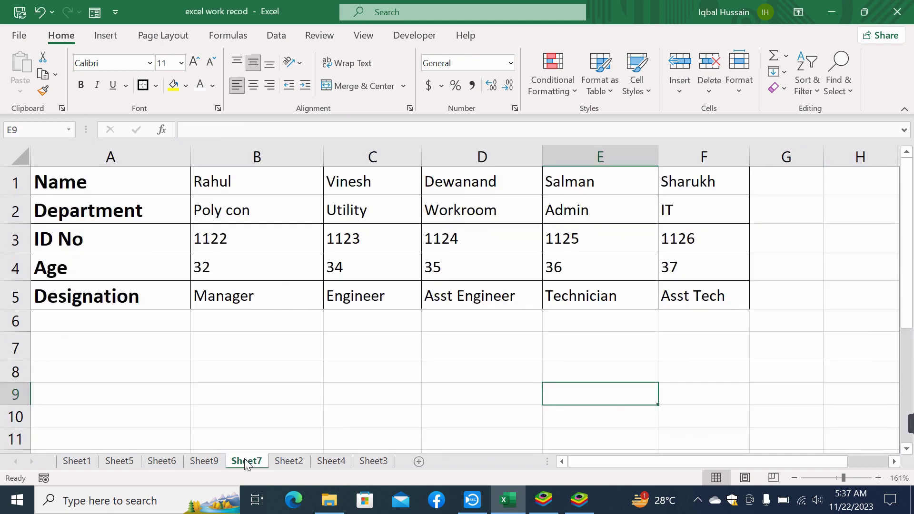
Step: Switch to the blank Sheet9 worksheet
click(207, 463)
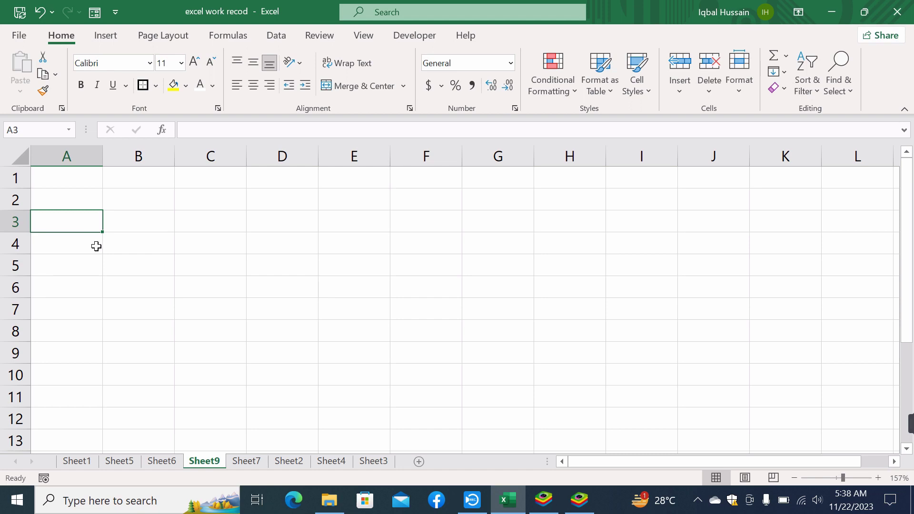
Step: Enter the headings ID No, Name, Gender, Age and Date Of Joining in A3:E3
text(ID)
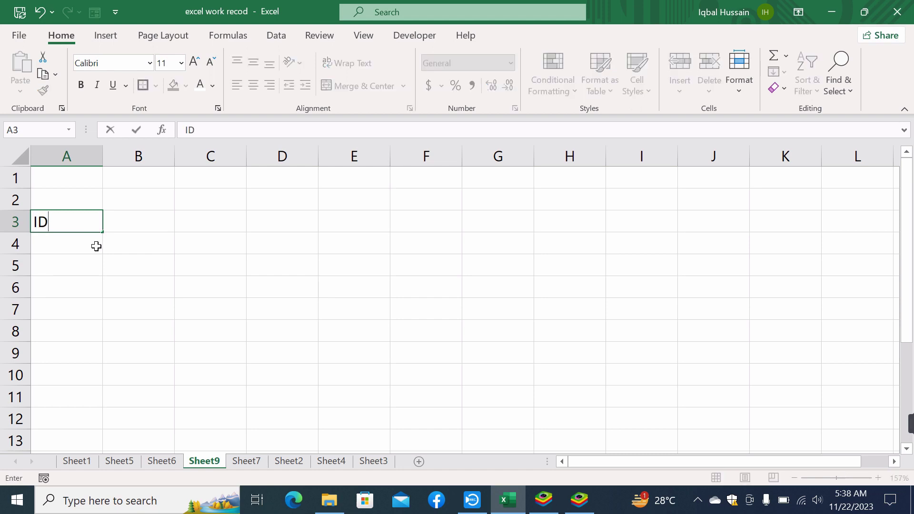
text( N)
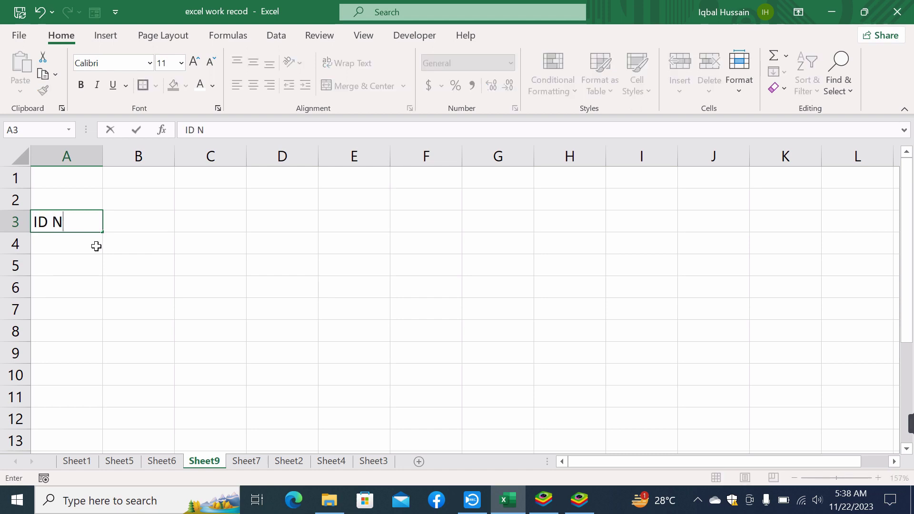
text(o)
key(Tab)
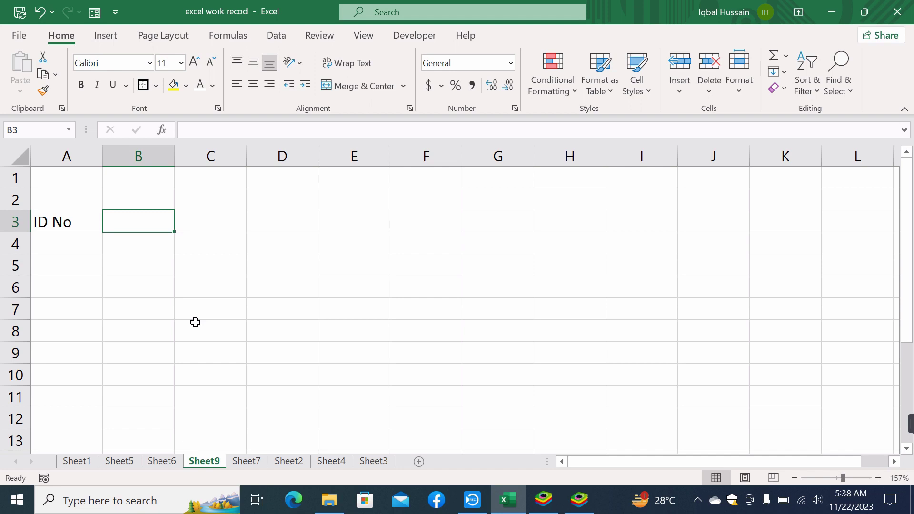
text(Name)
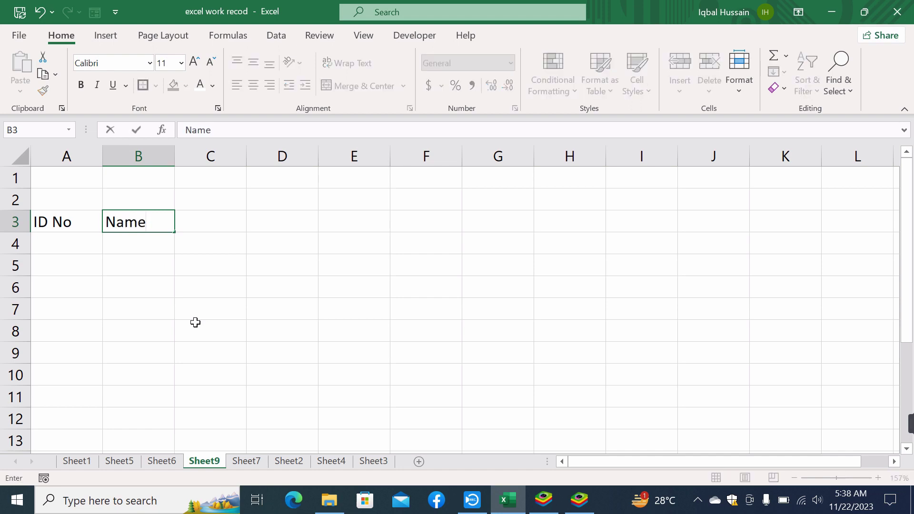
key(Tab)
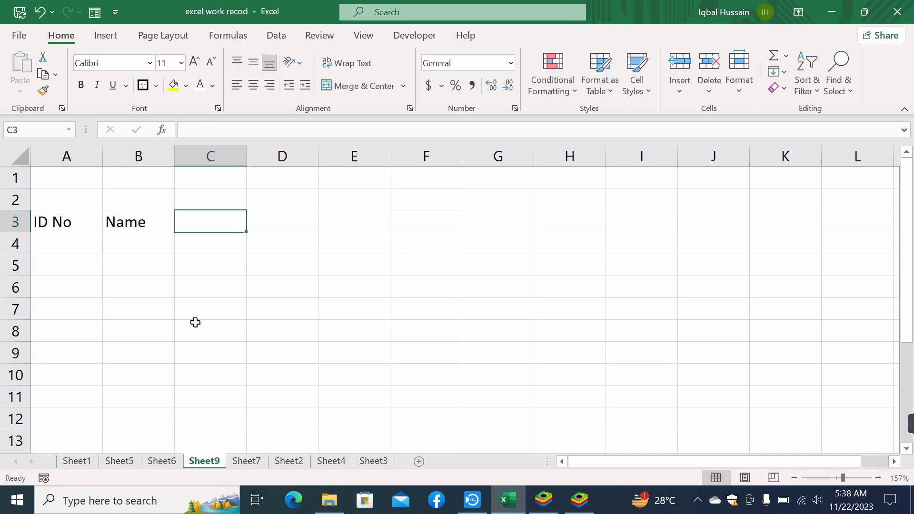
text(Gen)
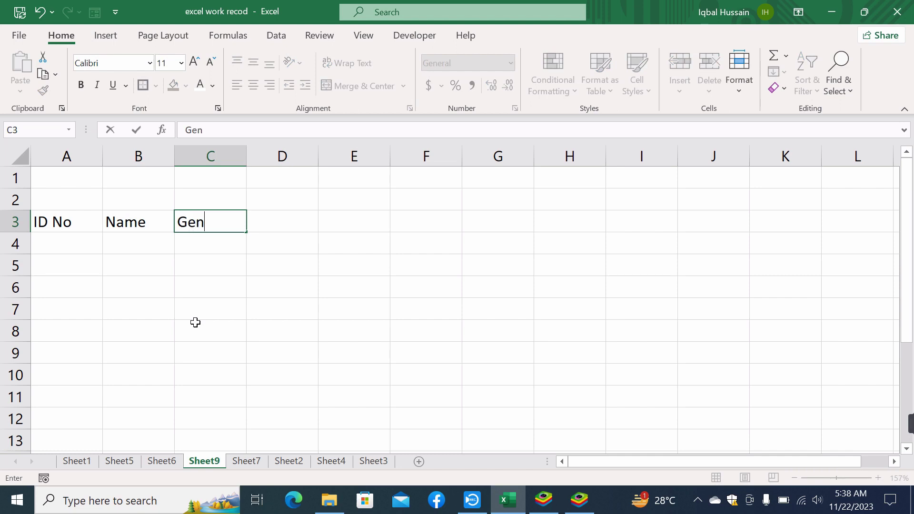
text(der)
key(Tab)
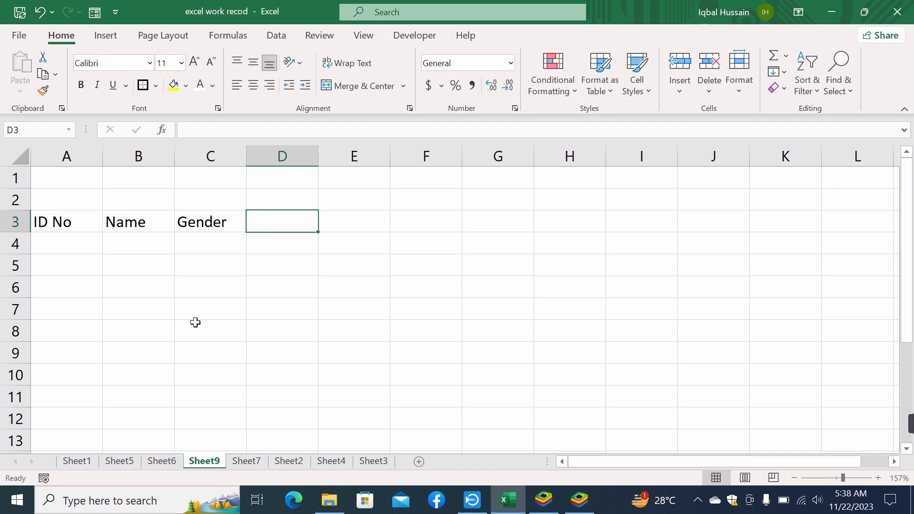
text(Age)
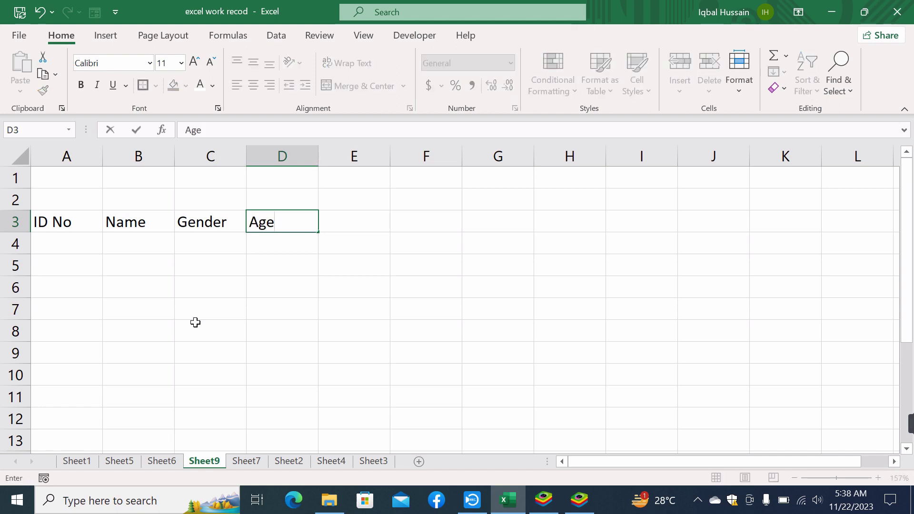
key(Tab)
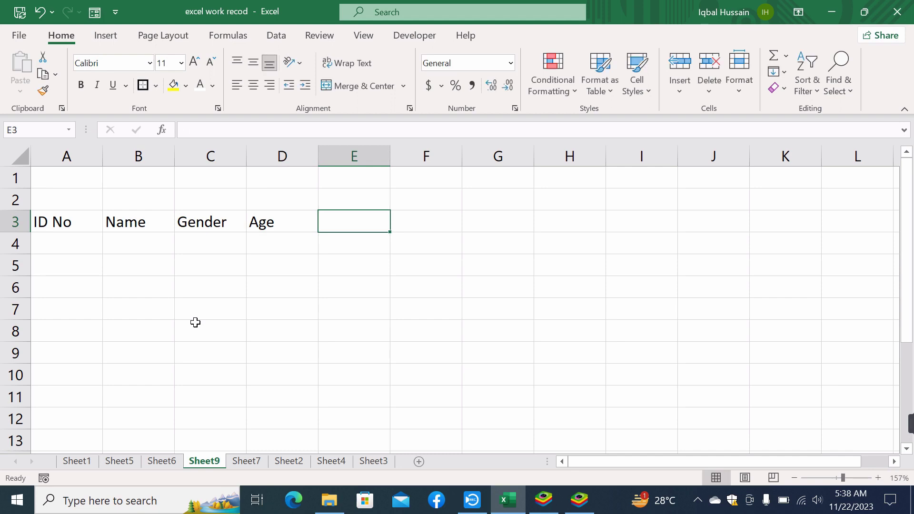
text(DA)
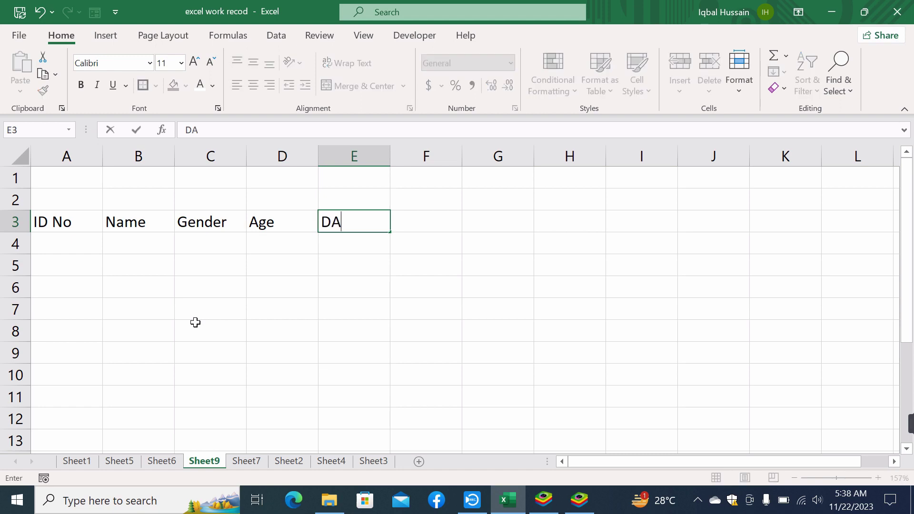
text(te )
text(Of )
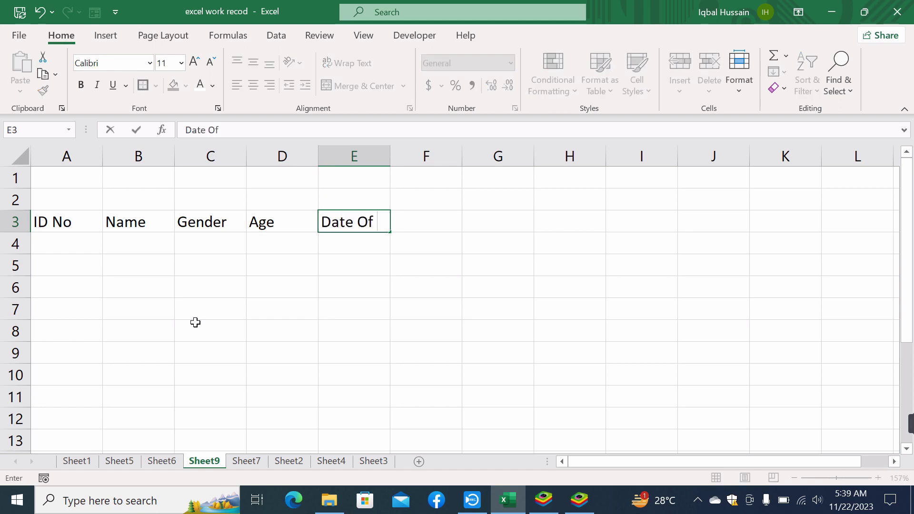
text(Joi)
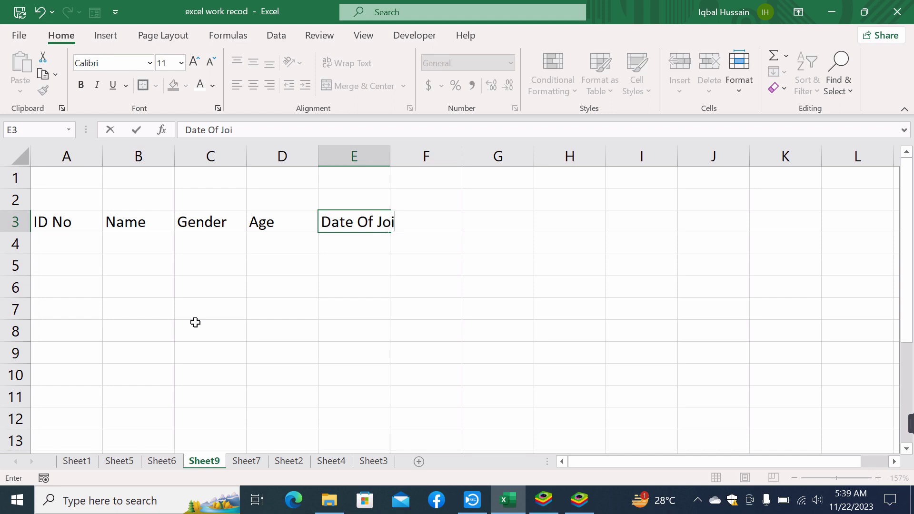
text(ning)
key(Tab)
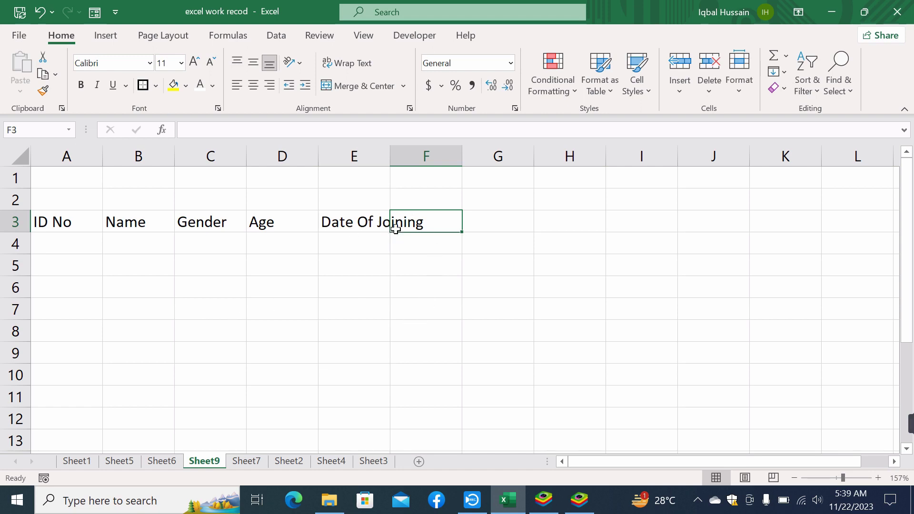
Step: Add the heading 'contact no' in F3 and AutoFit columns E and F
click(455, 261)
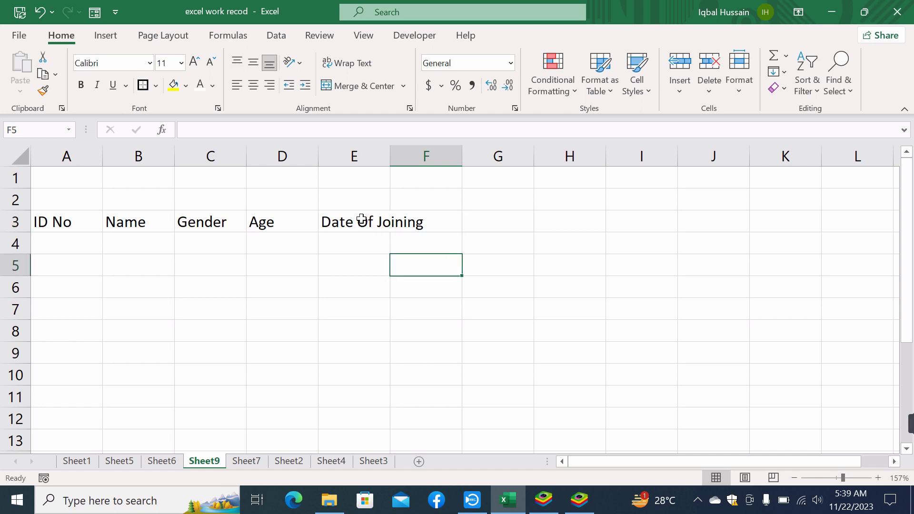
click(432, 223)
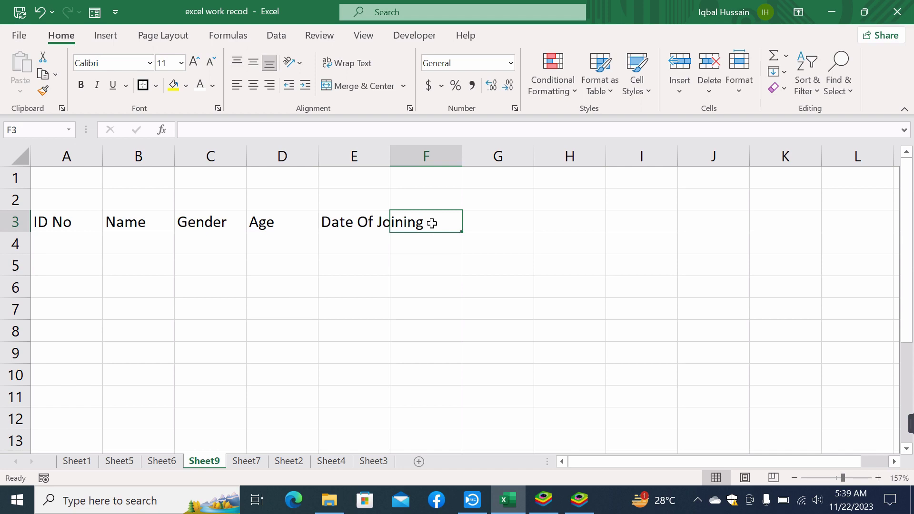
text(conta)
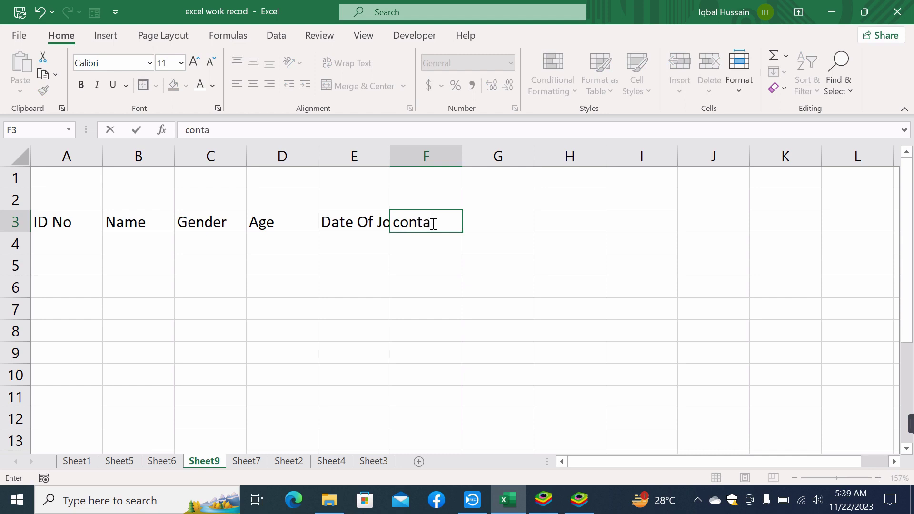
text(ct)
text( no)
key(Tab)
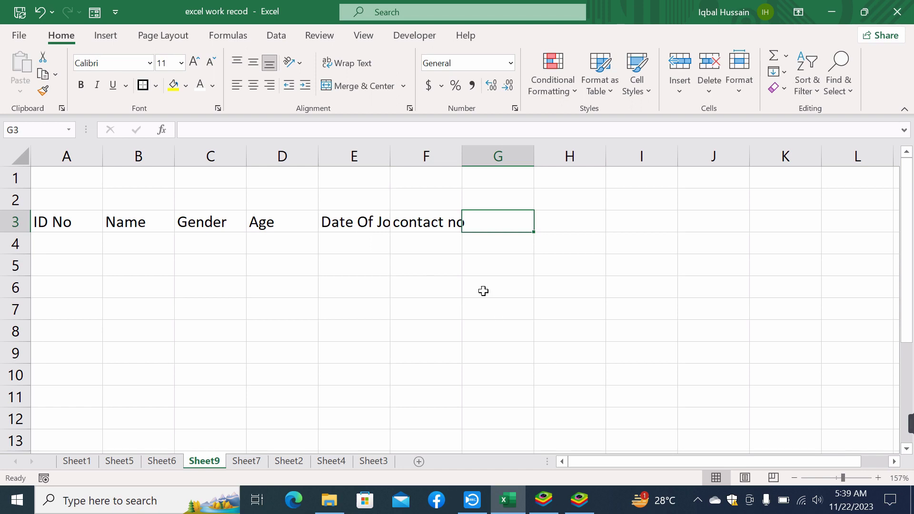
double_click(390, 150)
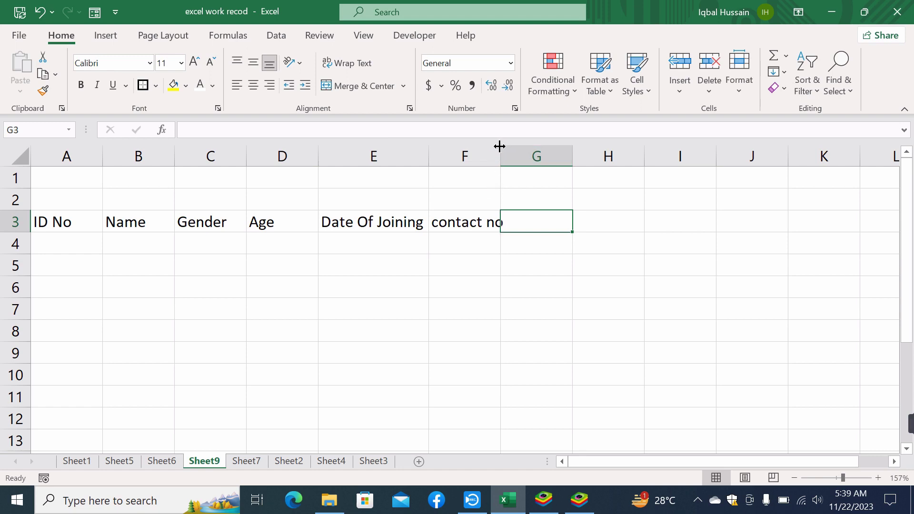
double_click(501, 144)
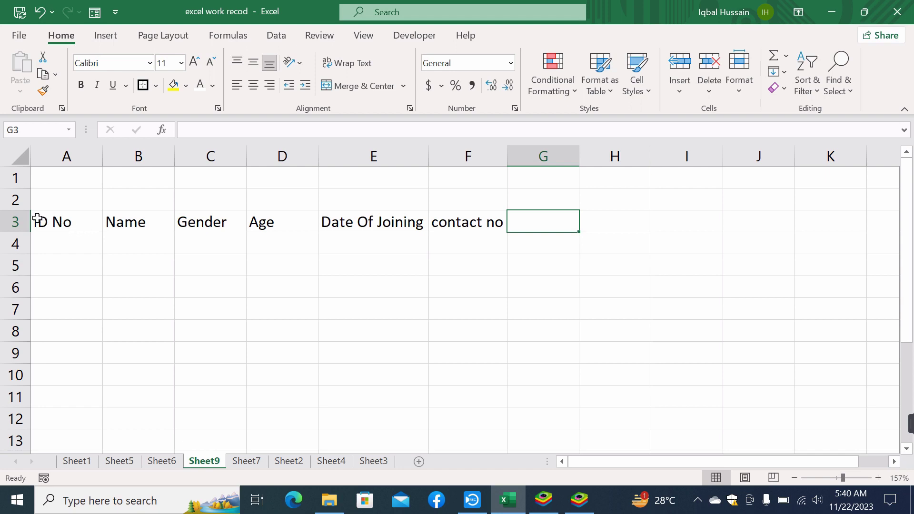
Step: Make the A3:F3 headings bold at 12 point and refit columns E and F
click(66, 224)
drag(65, 224, 453, 223)
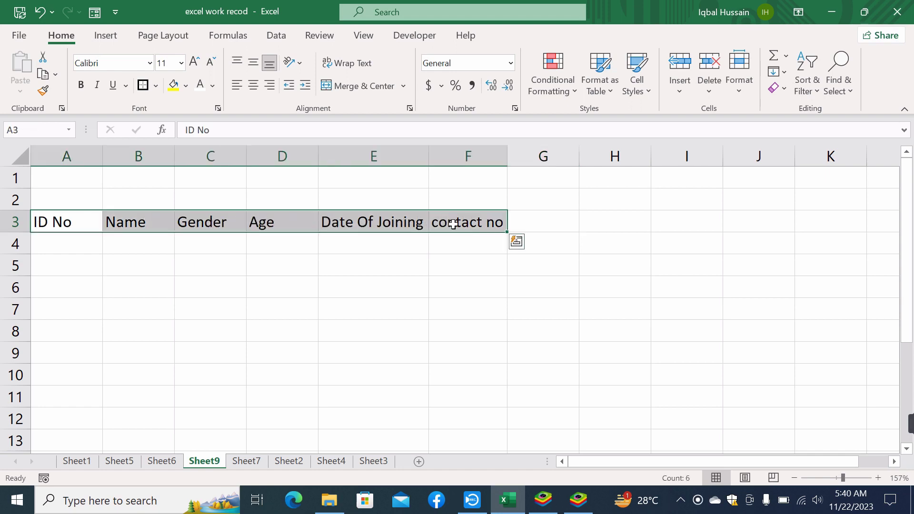
click(81, 86)
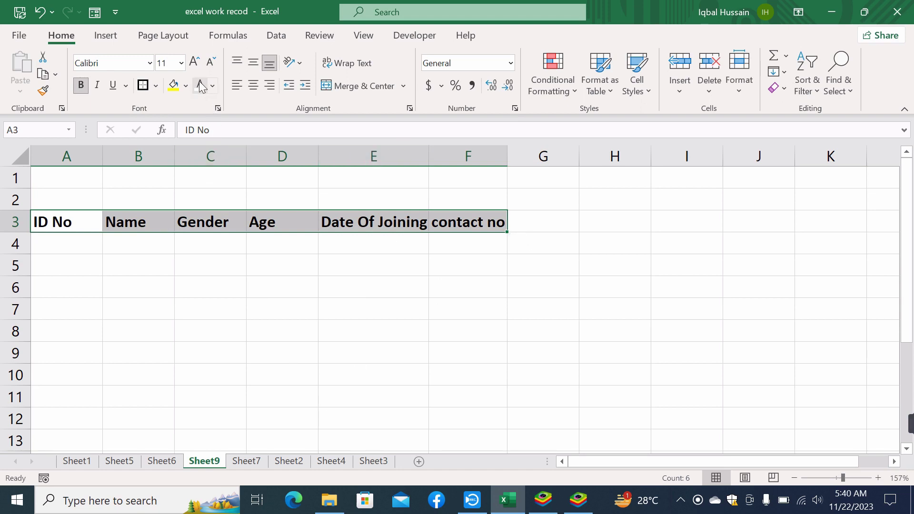
click(193, 62)
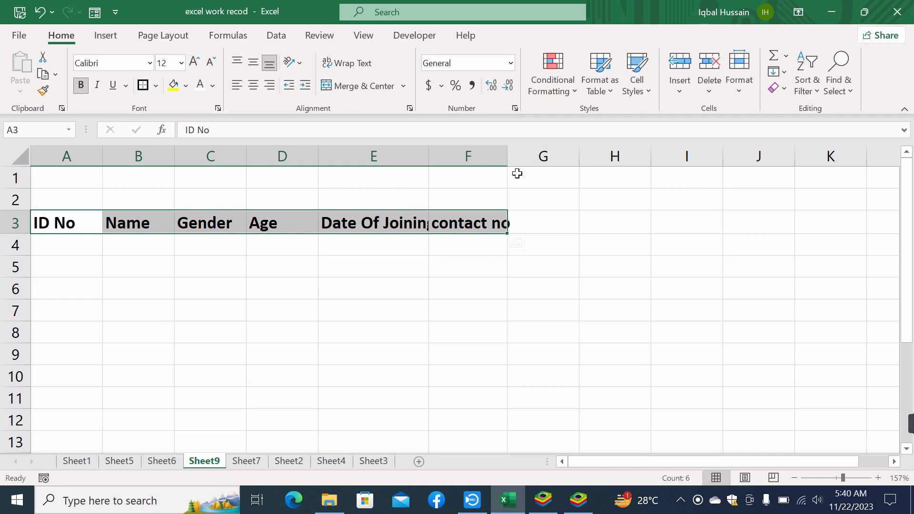
double_click(429, 151)
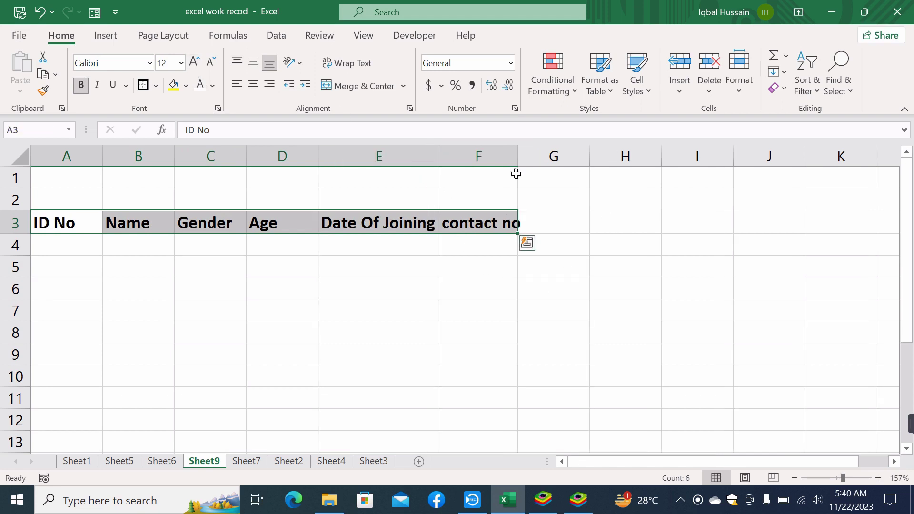
double_click(517, 149)
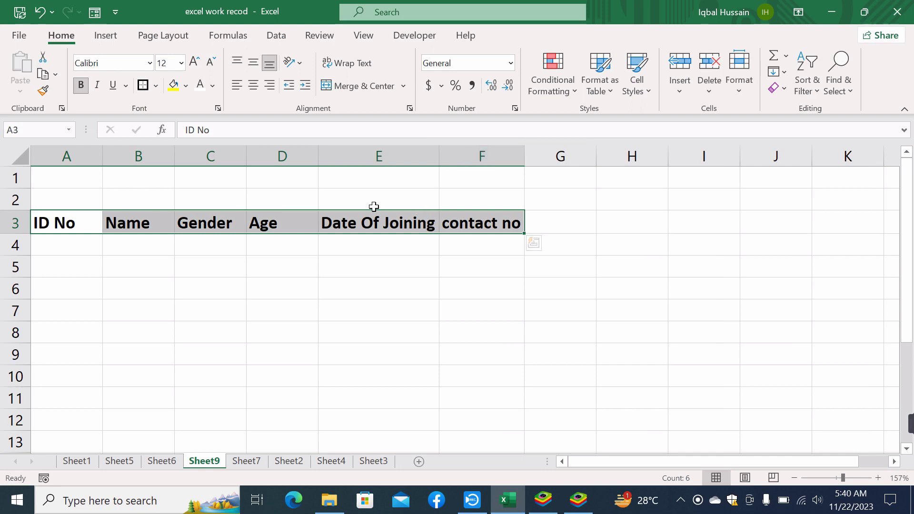
click(235, 290)
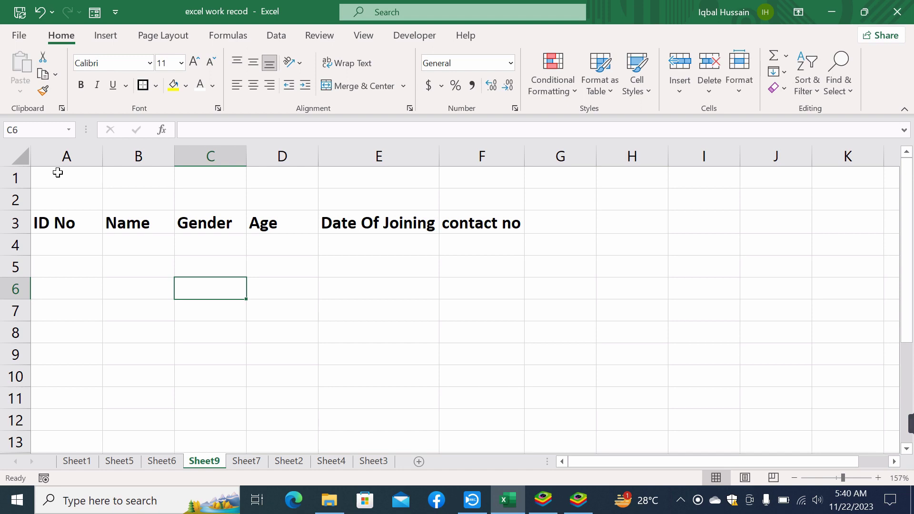
Step: Merge and centre A1:F2 into one title cell and begin editing it
mouse_move(58, 172)
mouse_down()
mouse_move(263, 211)
mouse_move(508, 207)
mouse_up()
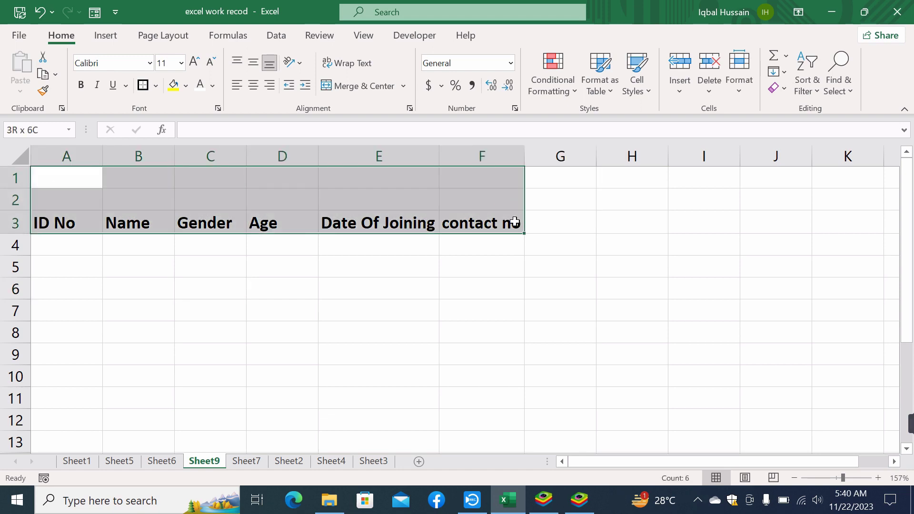
drag(508, 207, 515, 208)
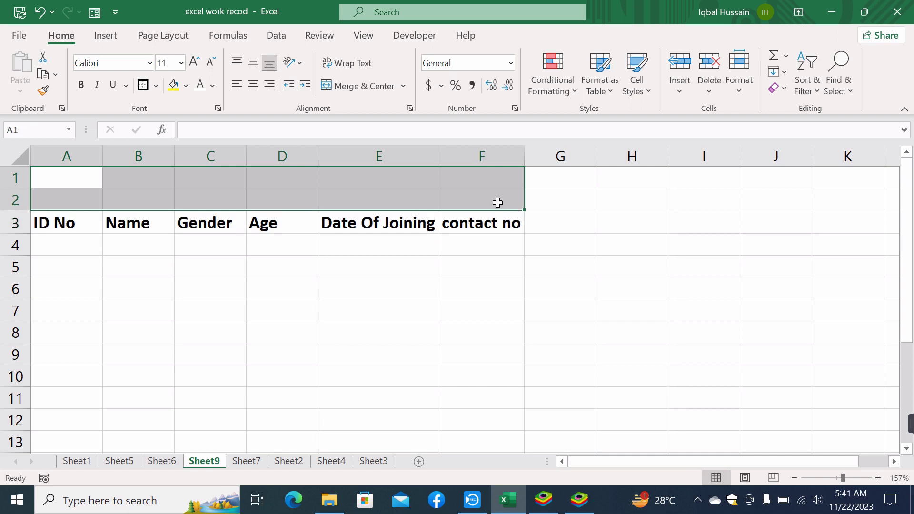
click(353, 89)
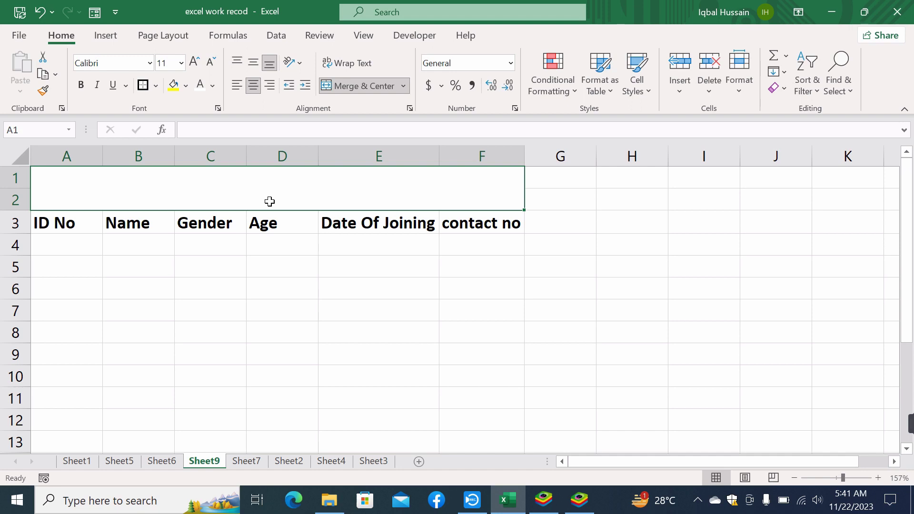
double_click(235, 185)
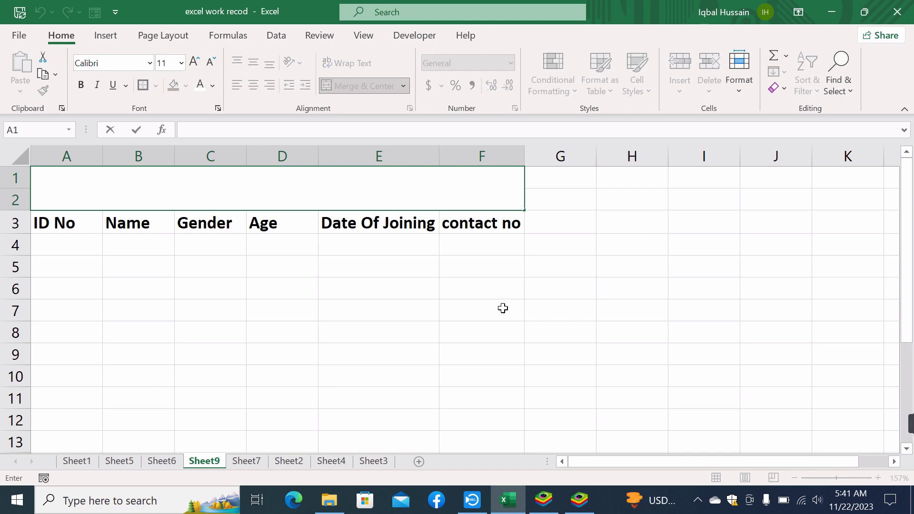
Step: Enter the title 'Employee Data' in the merged cell, bold it, and enlarge it to 18 point
text(Em)
text(plo)
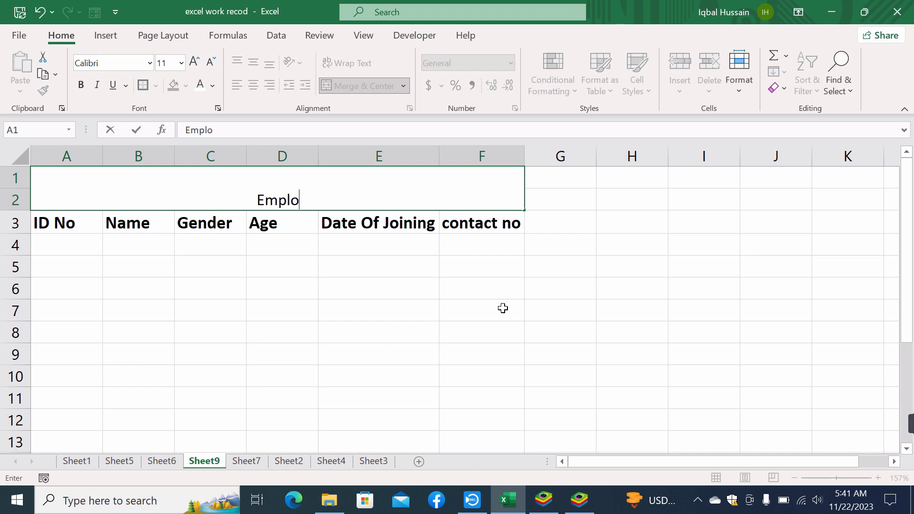
text(yee)
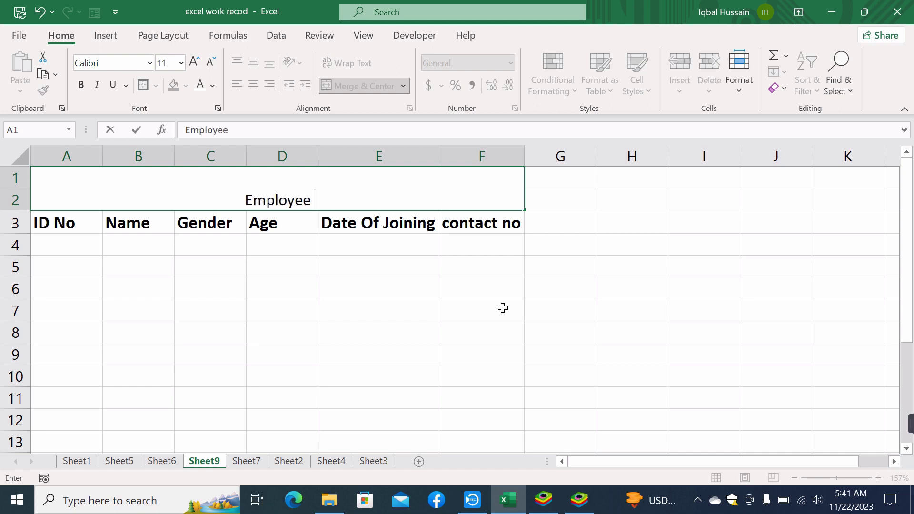
text( Dat)
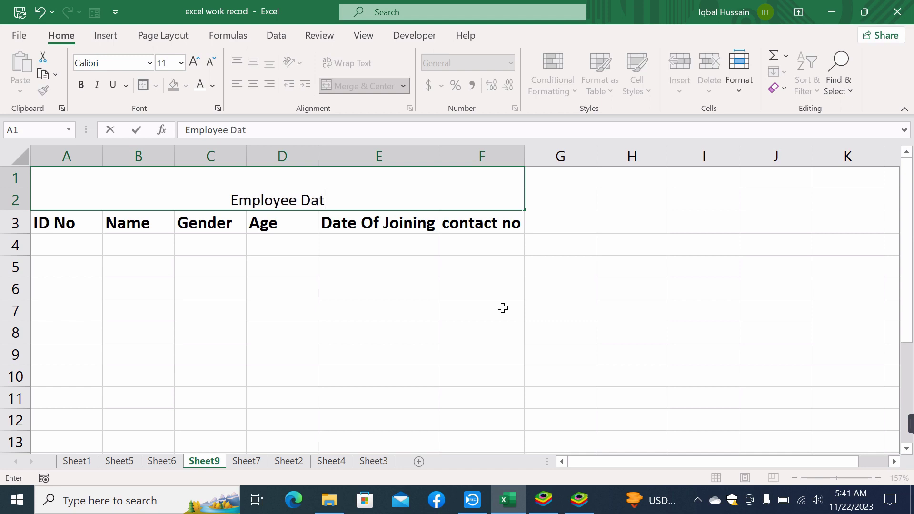
text(a)
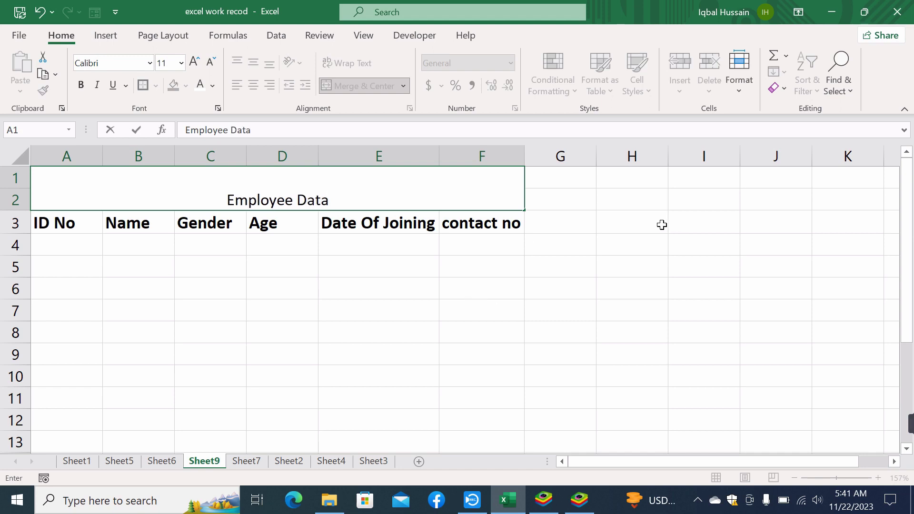
click(662, 225)
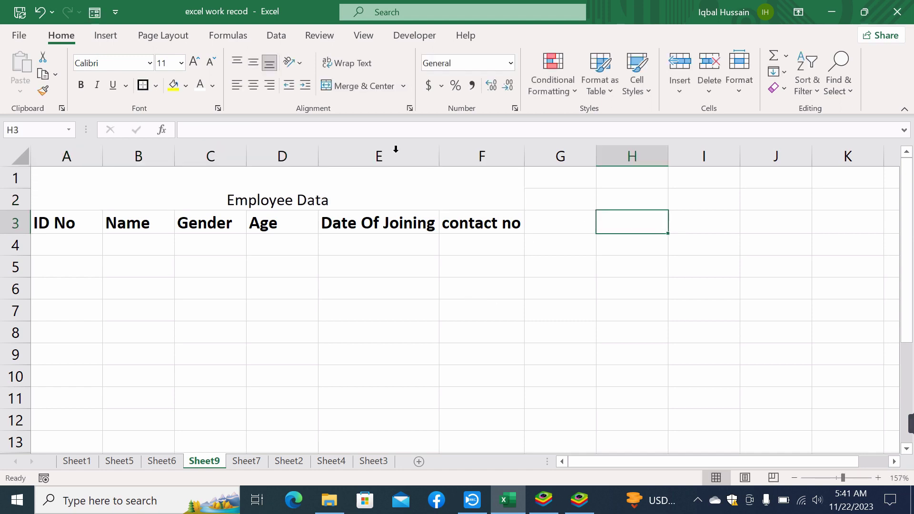
click(324, 184)
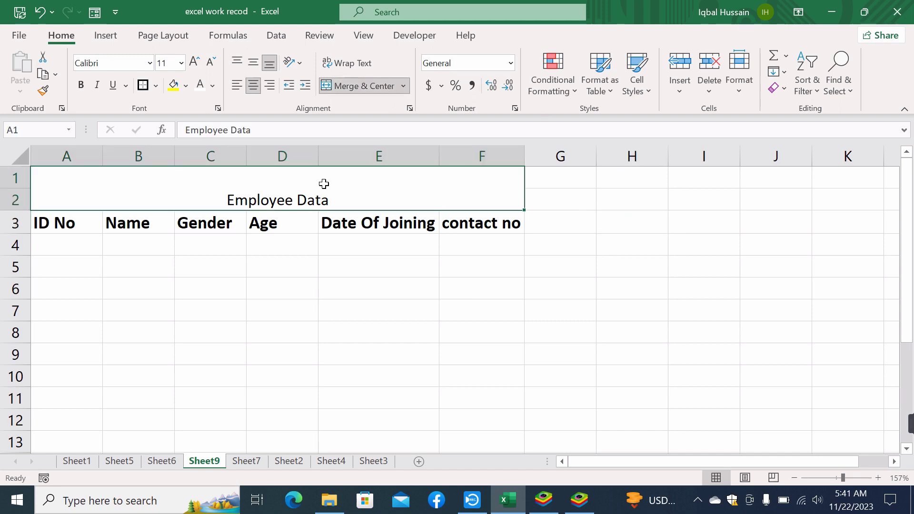
click(81, 86)
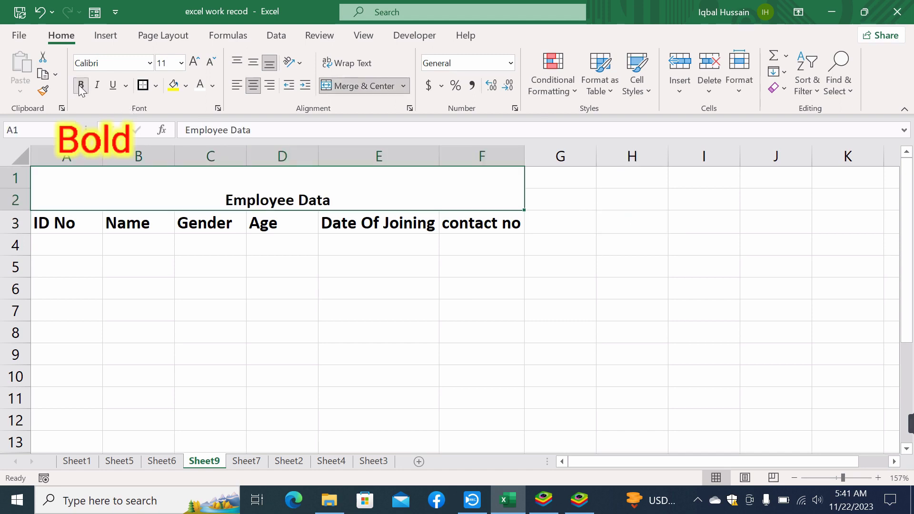
click(194, 63)
click(194, 64)
click(193, 63)
Step: Style the title Arial Black 20 point, white text on a green fill
click(193, 63)
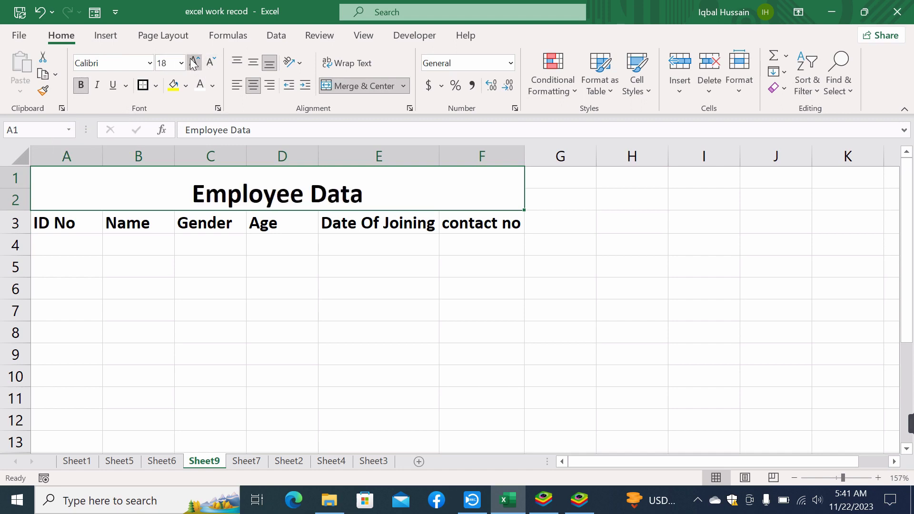
click(193, 63)
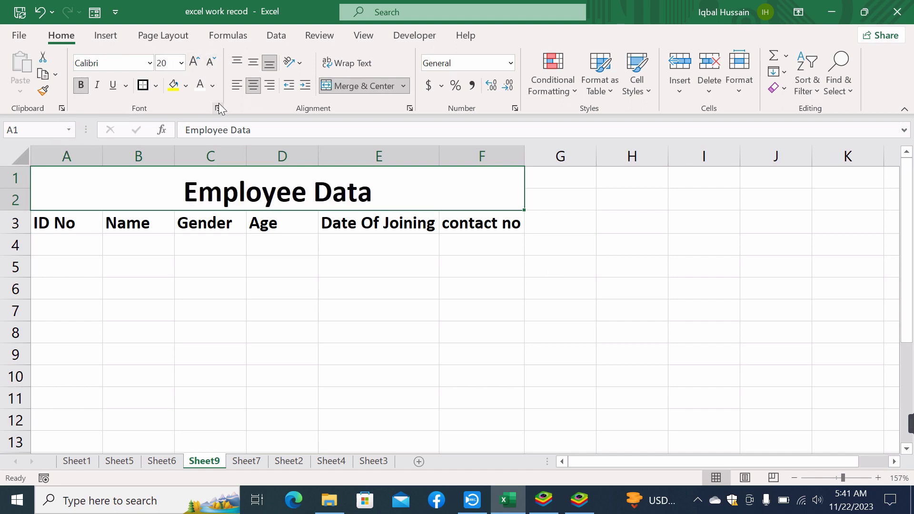
click(149, 64)
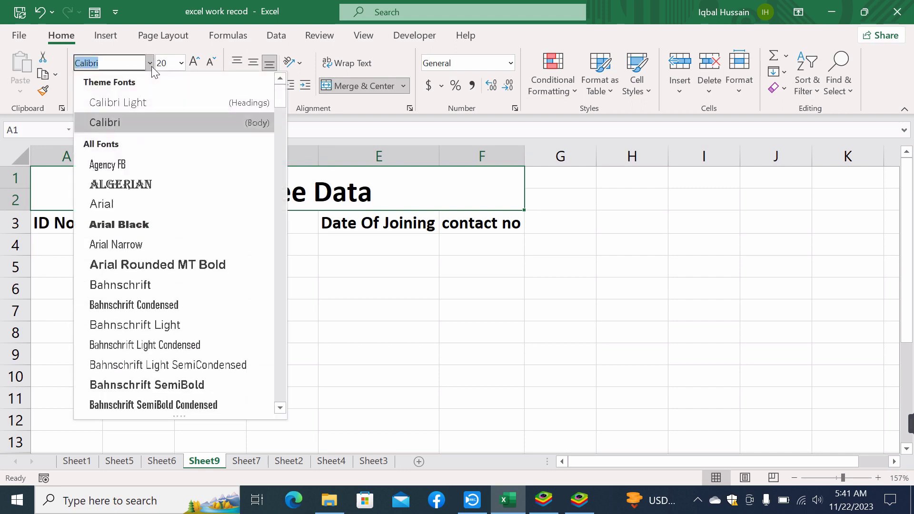
click(158, 227)
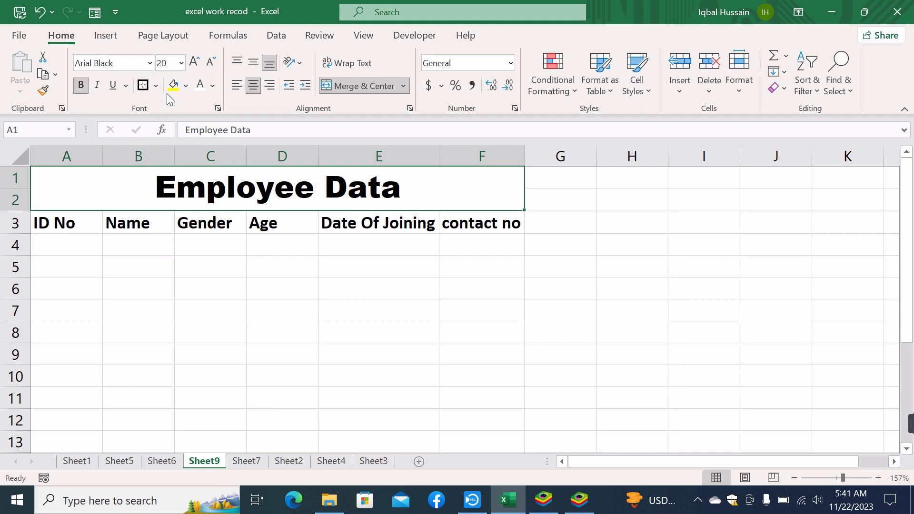
click(185, 86)
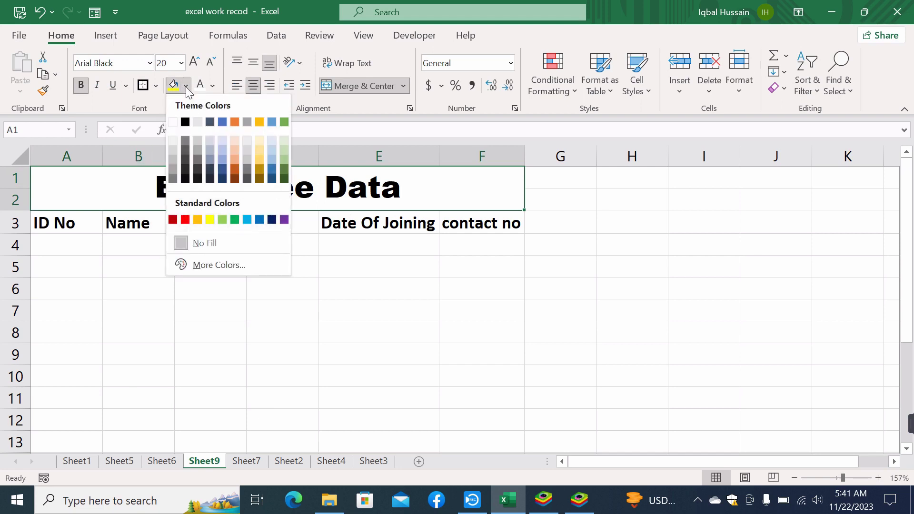
click(284, 171)
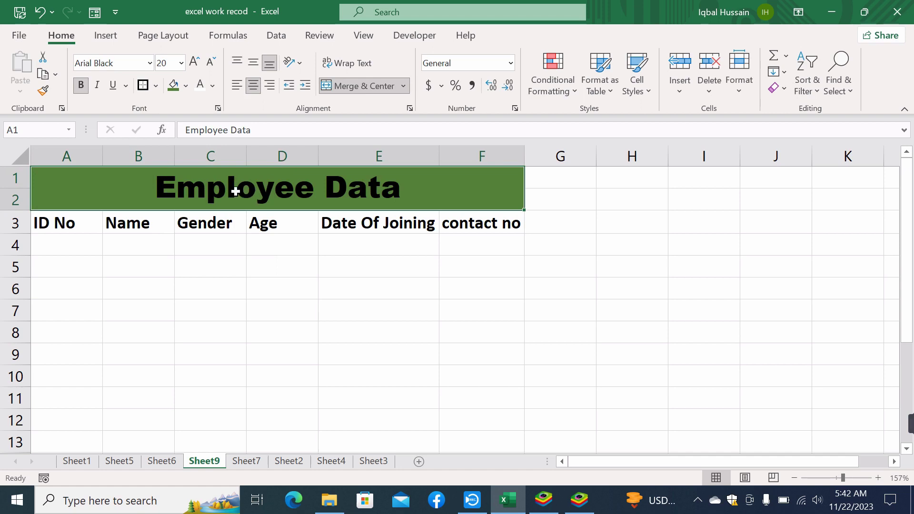
click(202, 87)
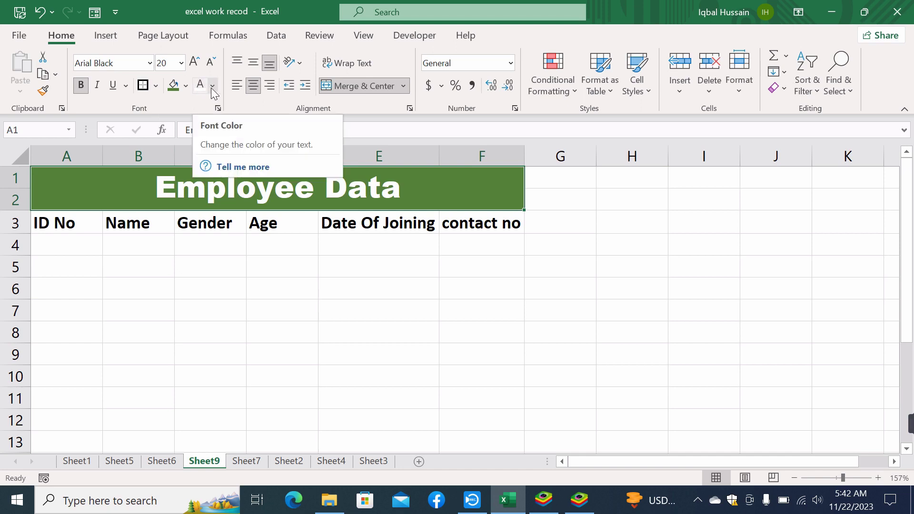
click(212, 86)
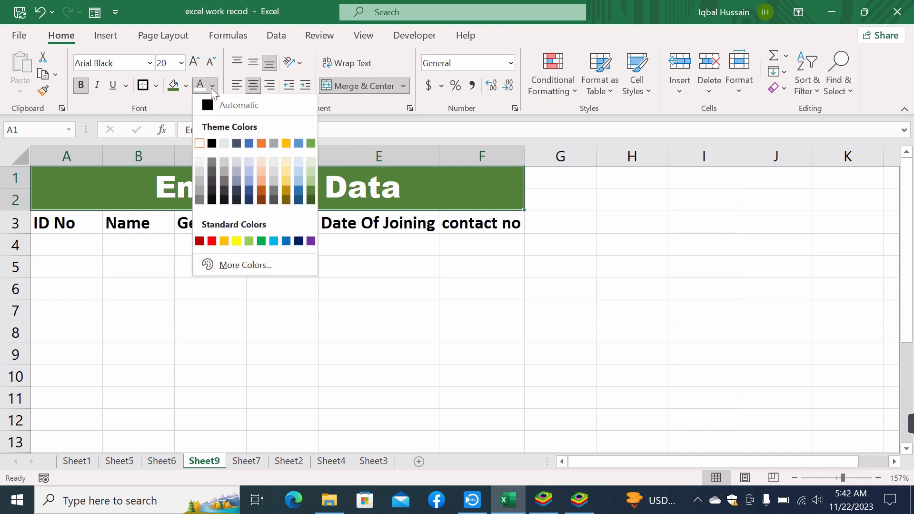
click(199, 143)
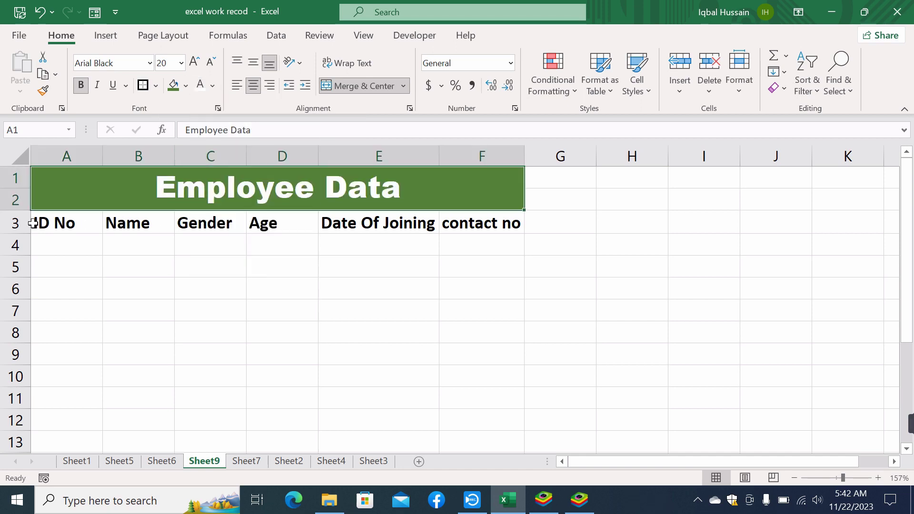
Step: Fill the header row A3:F3 with yellow
drag(37, 220, 482, 220)
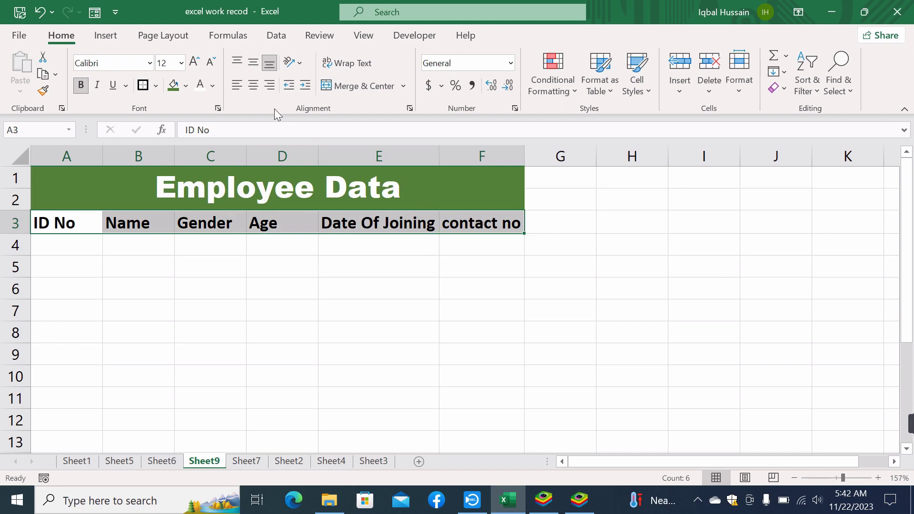
click(188, 86)
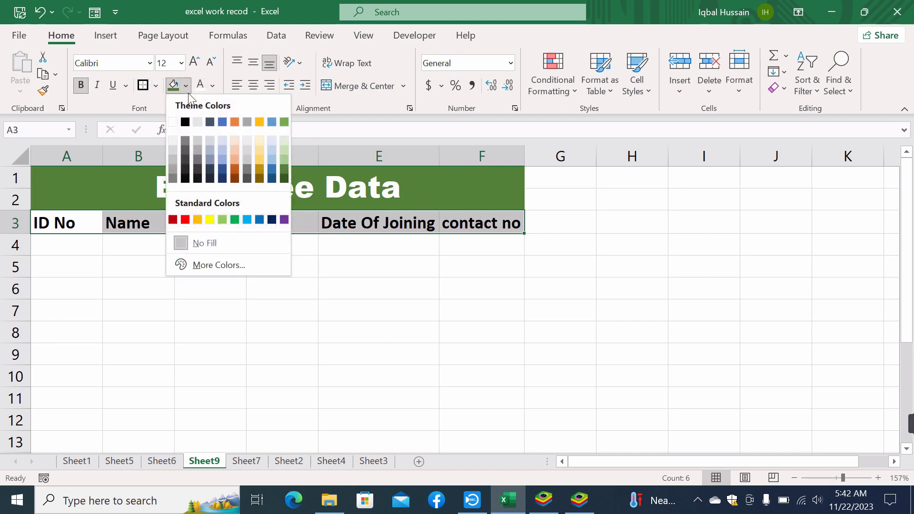
click(210, 219)
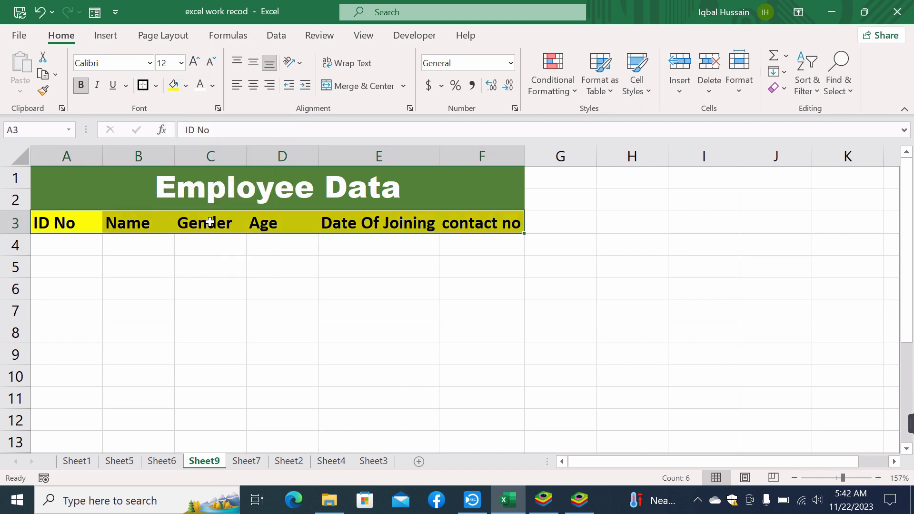
click(557, 294)
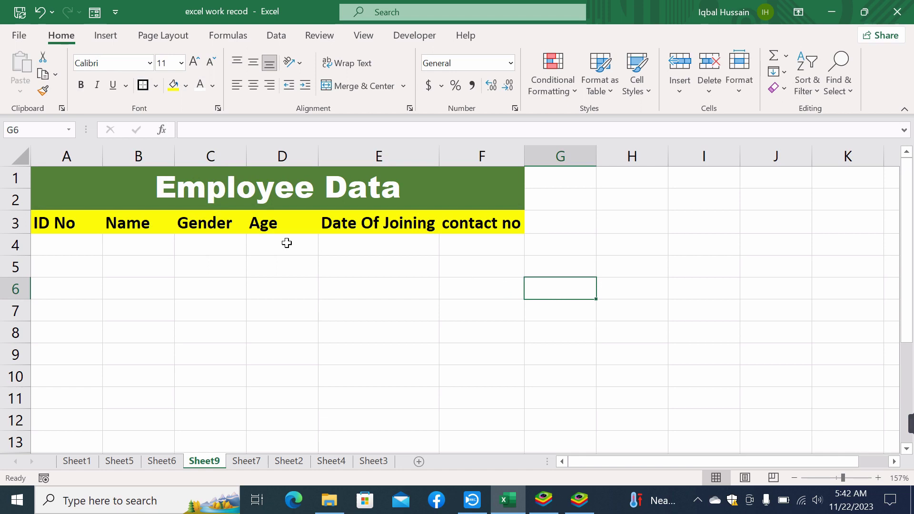
click(40, 173)
Step: Apply All Borders to the Employee Data table from A1 down to row 13
mouse_move(198, 364)
mouse_down()
mouse_move(240, 328)
mouse_move(234, 387)
mouse_move(229, 126)
mouse_move(290, 437)
mouse_up()
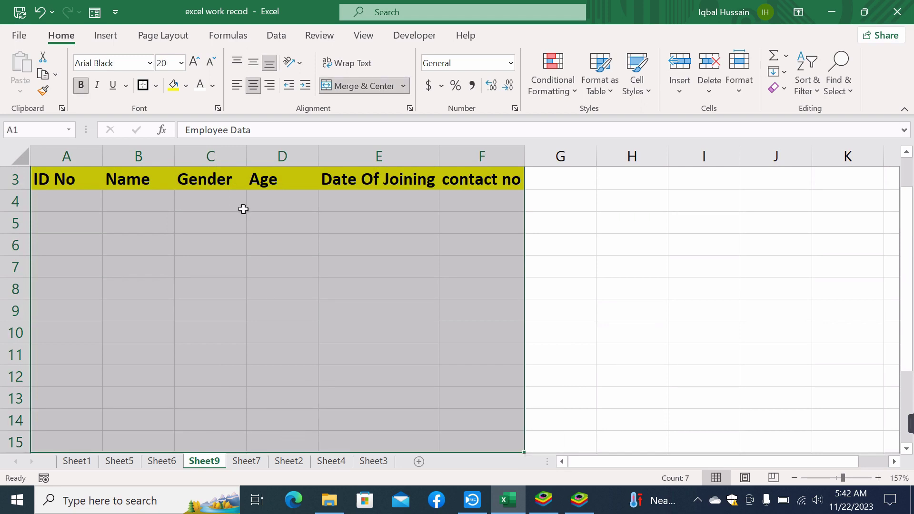
click(156, 86)
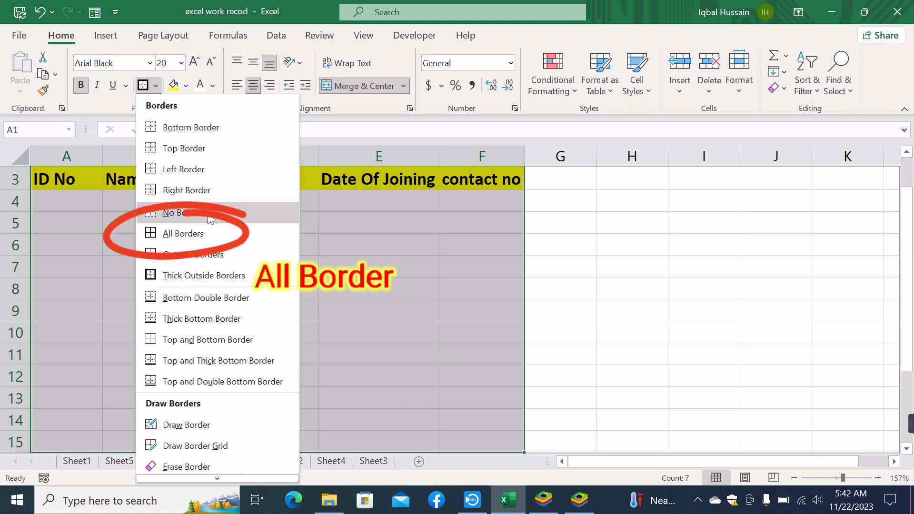
click(207, 231)
scroll(207, 226, up, 1)
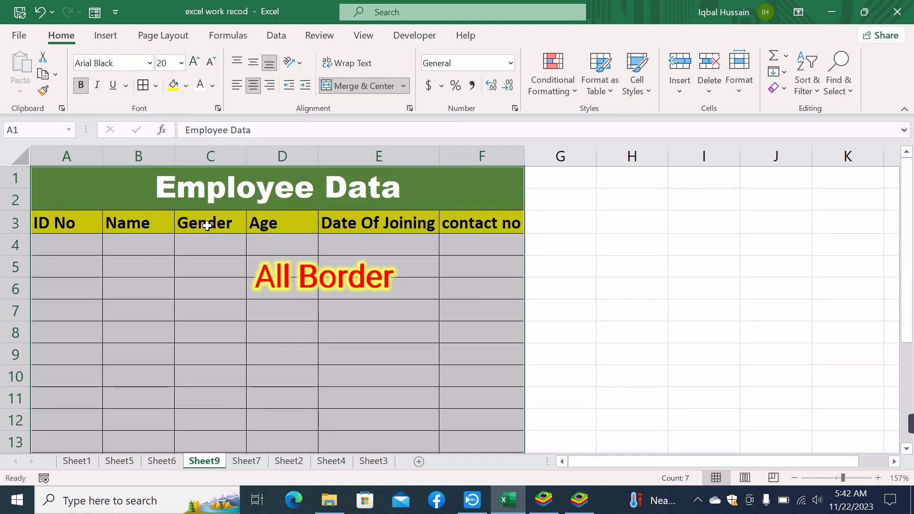
click(625, 271)
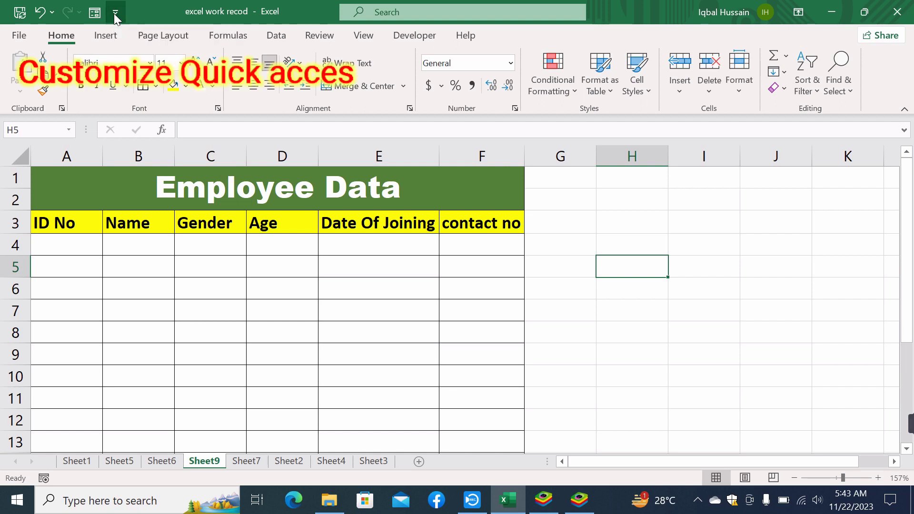
Step: Add the Form command from All Commands to the Quick Access Toolbar, accepting the already-added warning
click(115, 15)
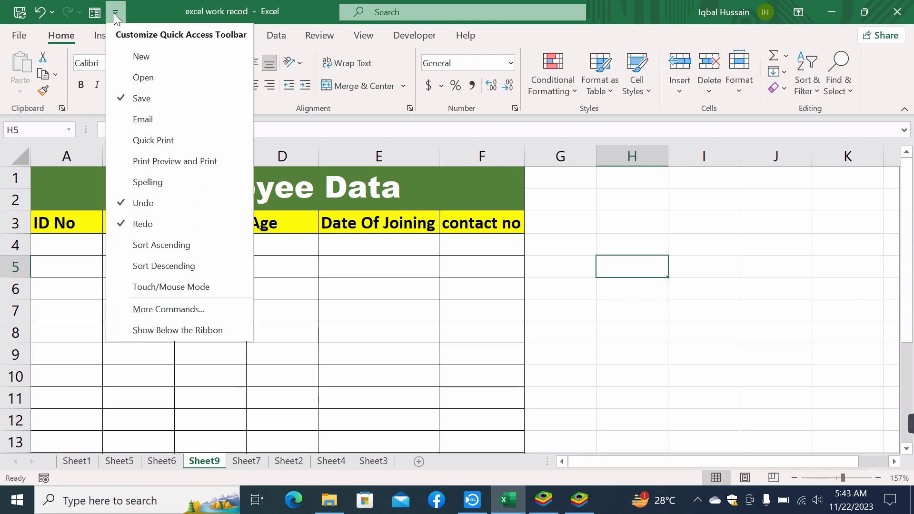
click(226, 314)
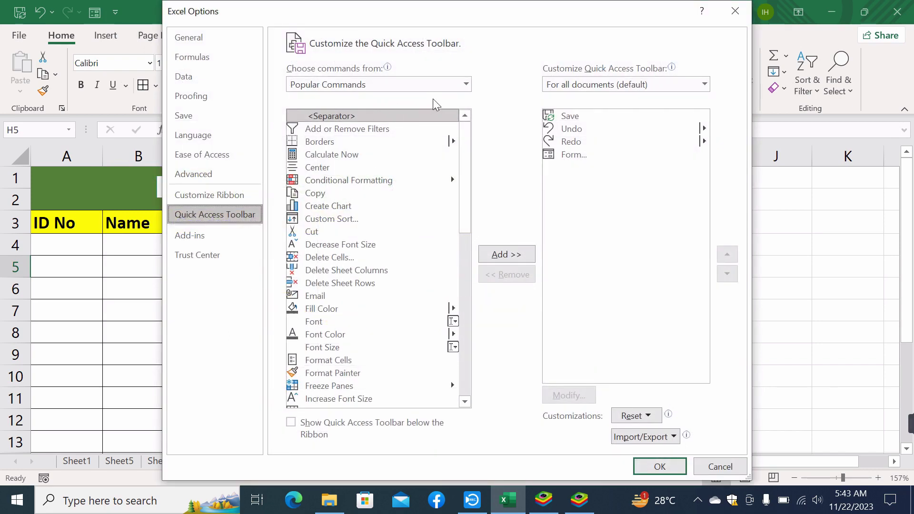
click(466, 84)
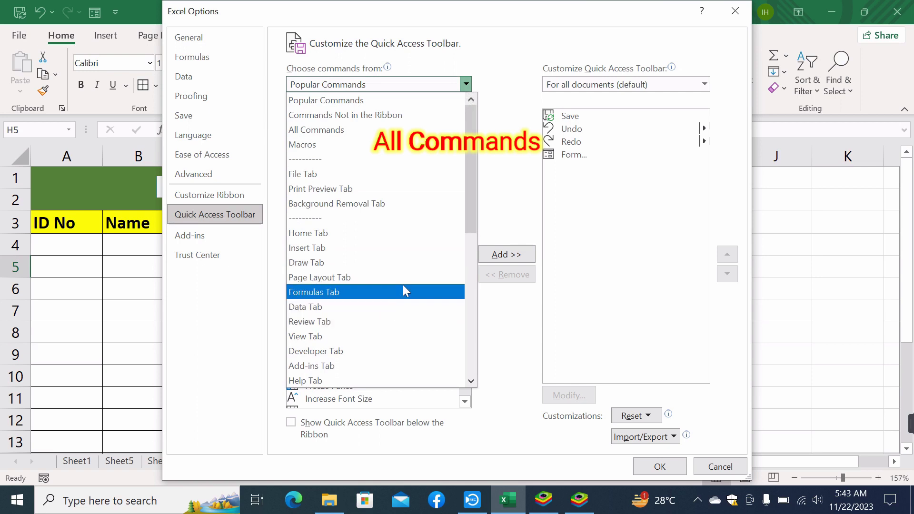
click(416, 135)
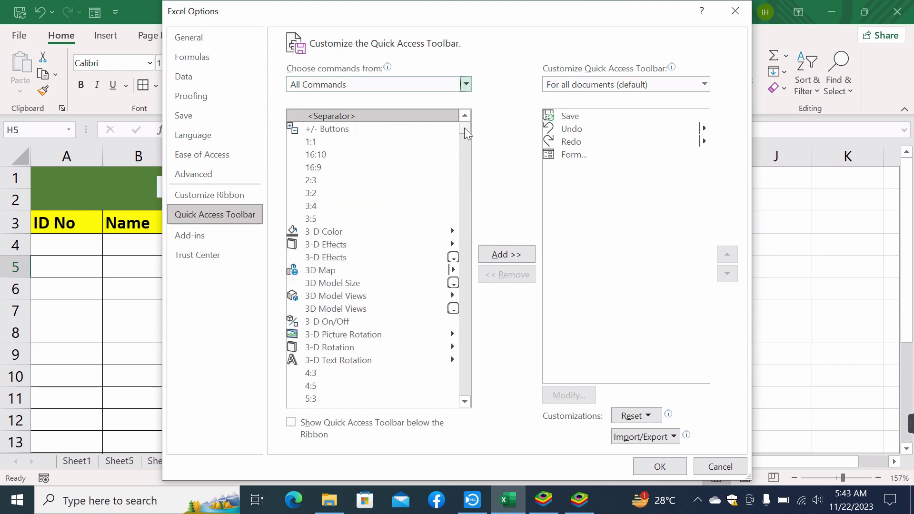
drag(464, 128, 475, 217)
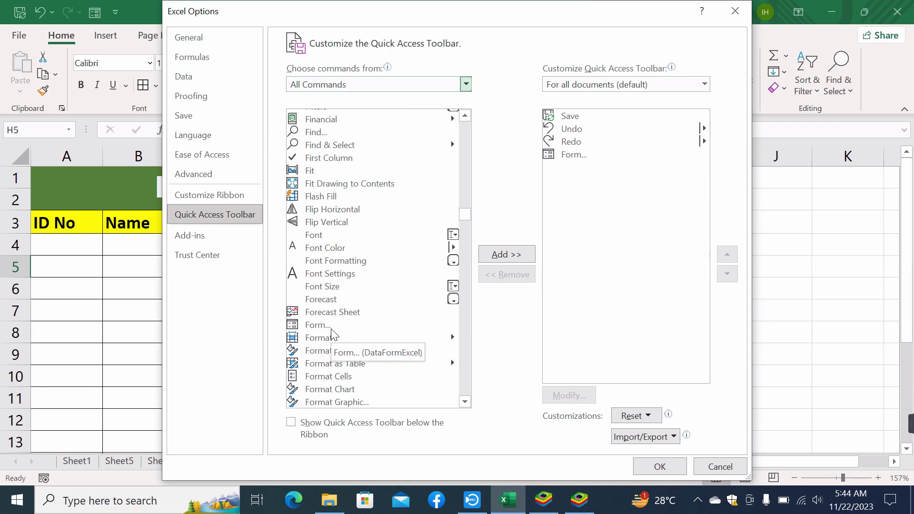
click(331, 329)
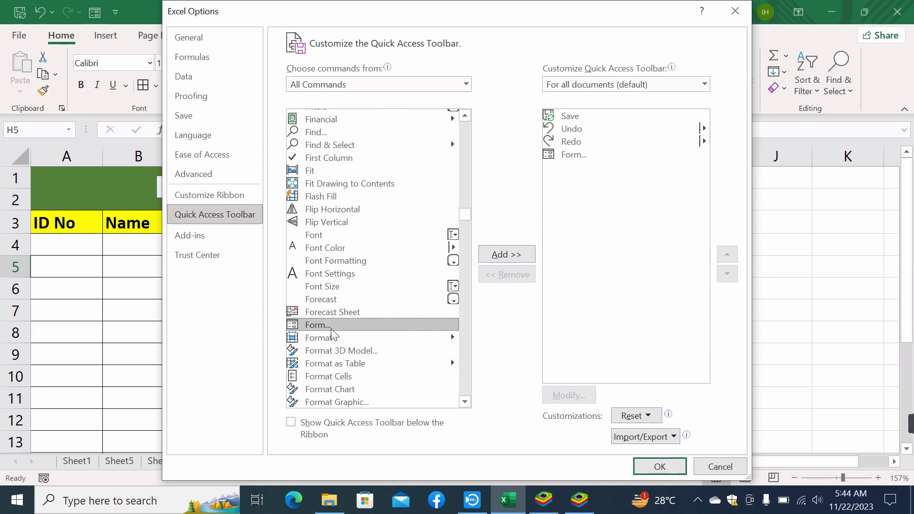
click(515, 260)
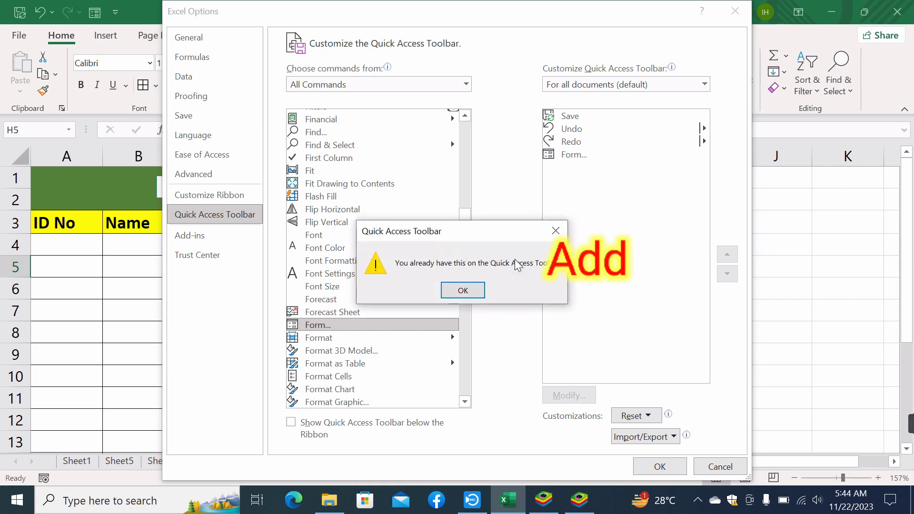
click(479, 294)
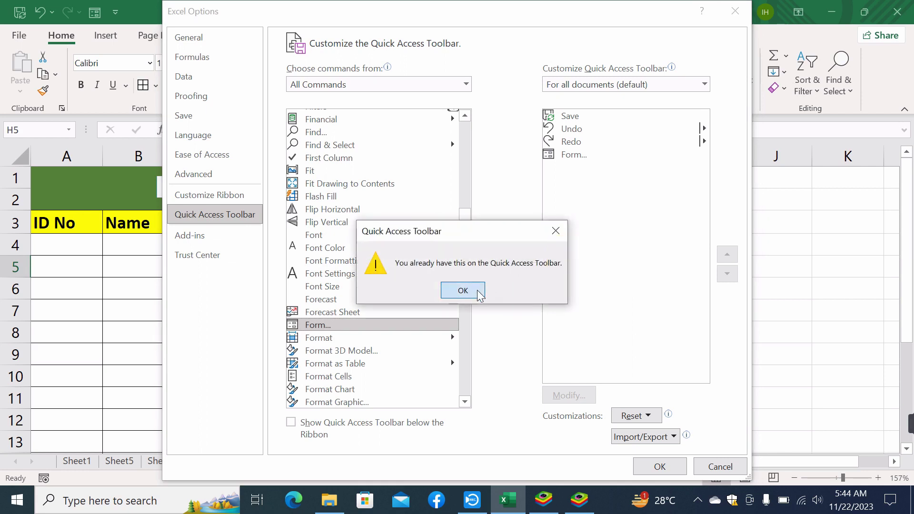
click(663, 468)
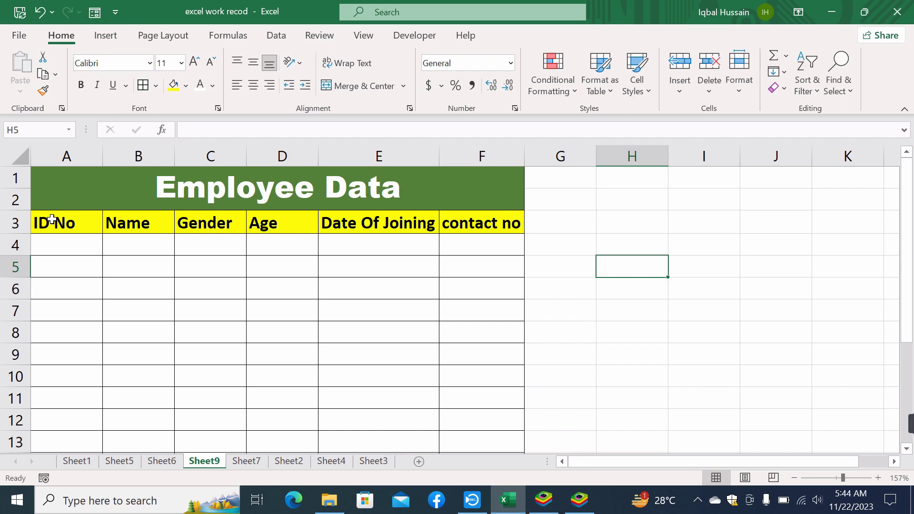
Step: Select header row A3:F3 and open its data Form, accepting the first row as labels
drag(67, 218, 485, 223)
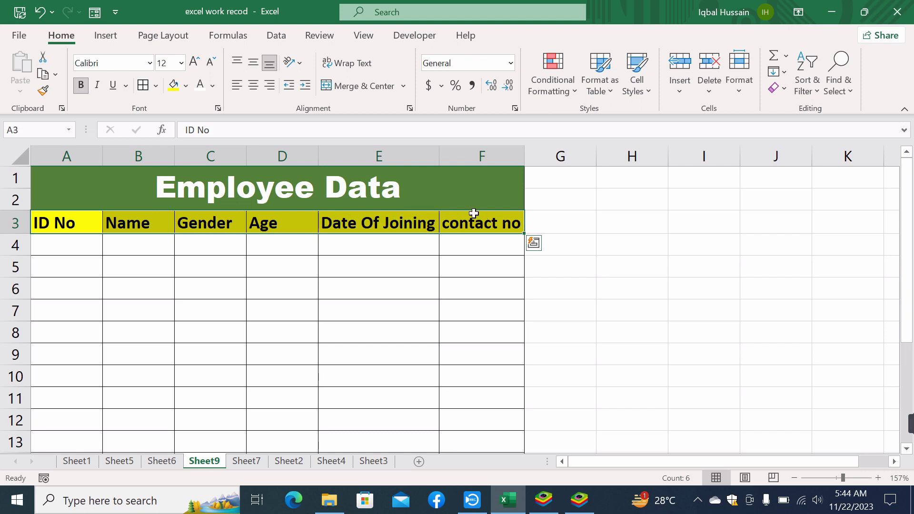
click(94, 15)
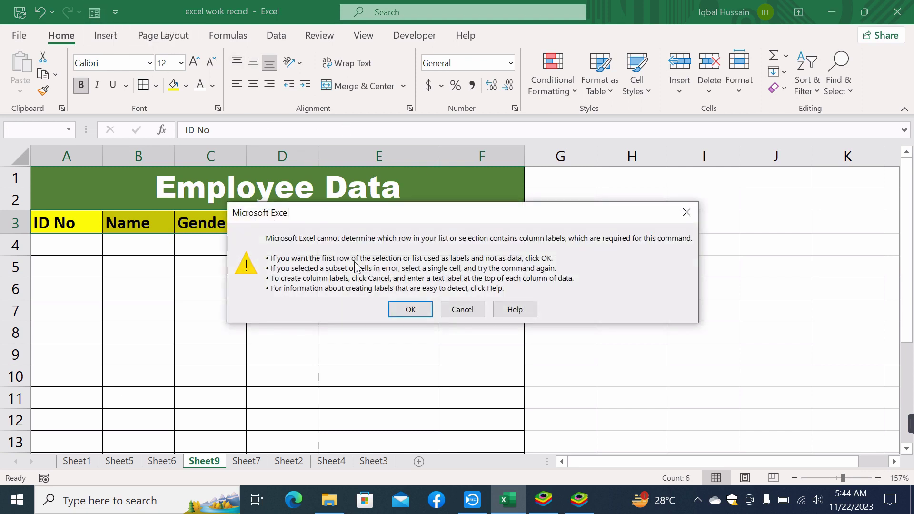
click(403, 309)
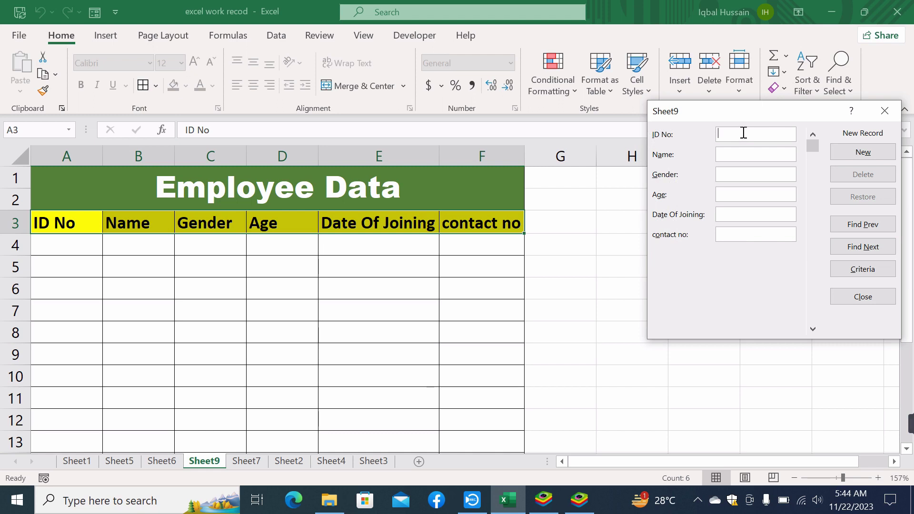
Step: Enter record ID 2233, the employee's name, Male, age 32, joined 23-02-2022, plus contact number, and save it
text(2233)
text(Vi)
text(rat)
click(743, 173)
text(M)
text(ale)
key(Tab)
text(32)
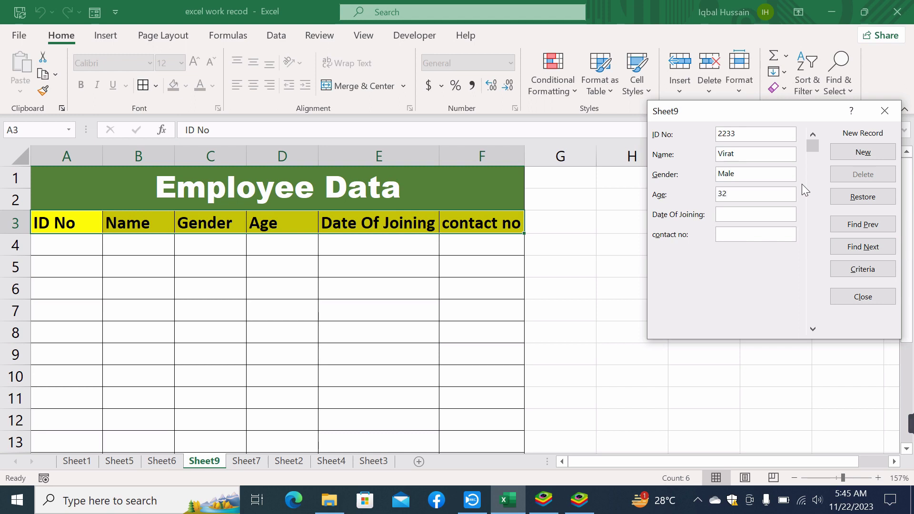
key(Tab)
text(23)
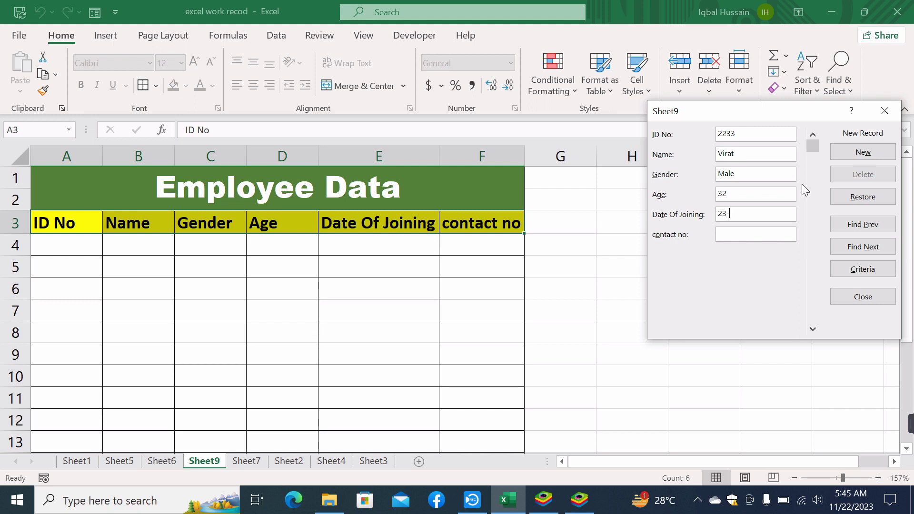
text(0)
text(2)
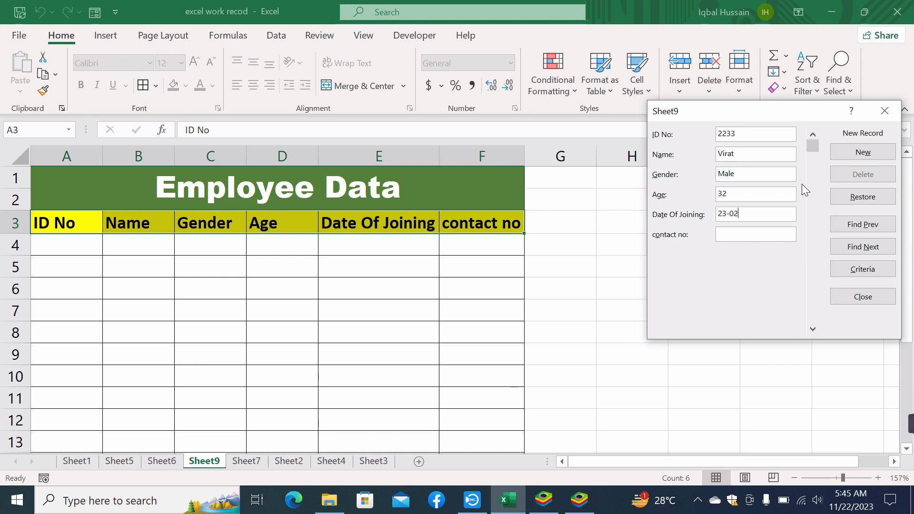
text(20)
text(22)
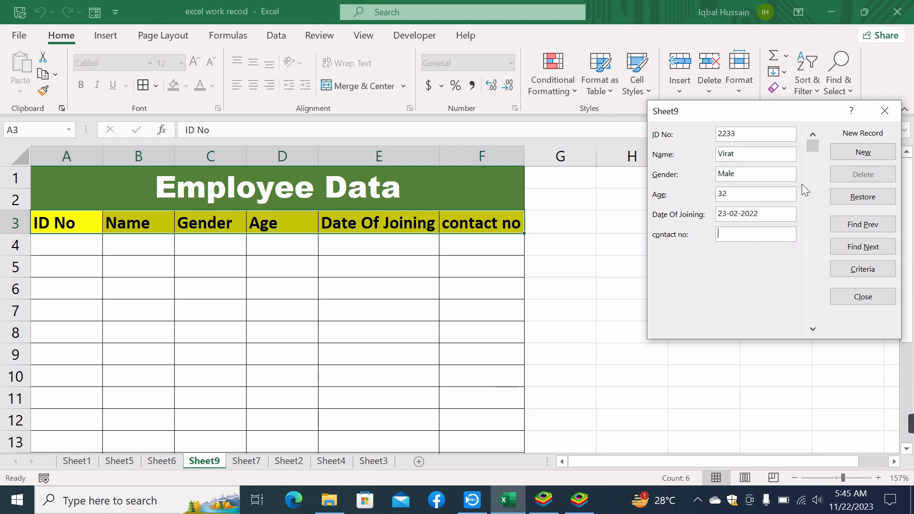
text(22334)
text(4)
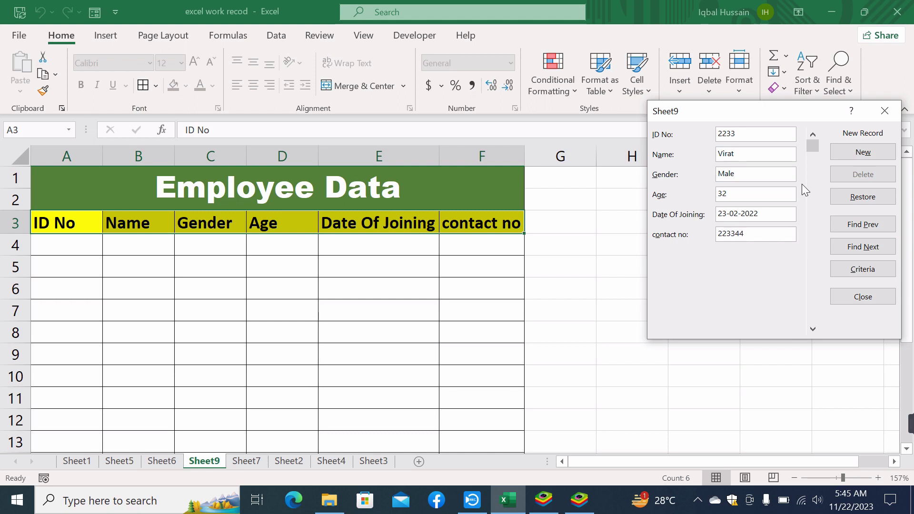
click(861, 156)
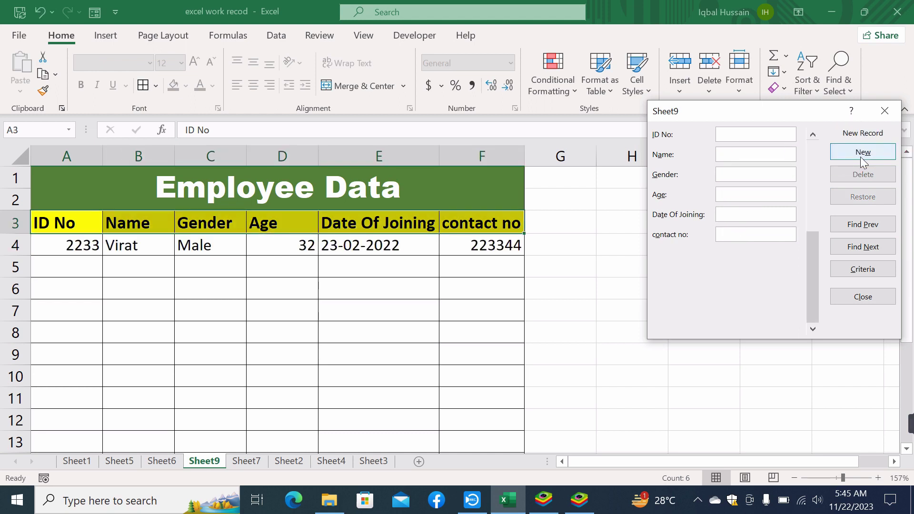
Step: Start a new blank record and enter ID No 2234, correcting a mistyped entry
click(863, 162)
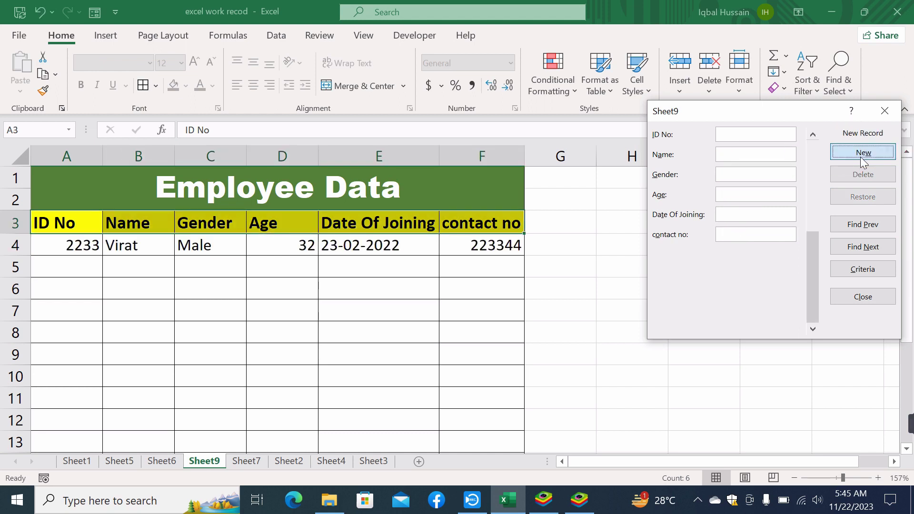
click(741, 136)
text(1)
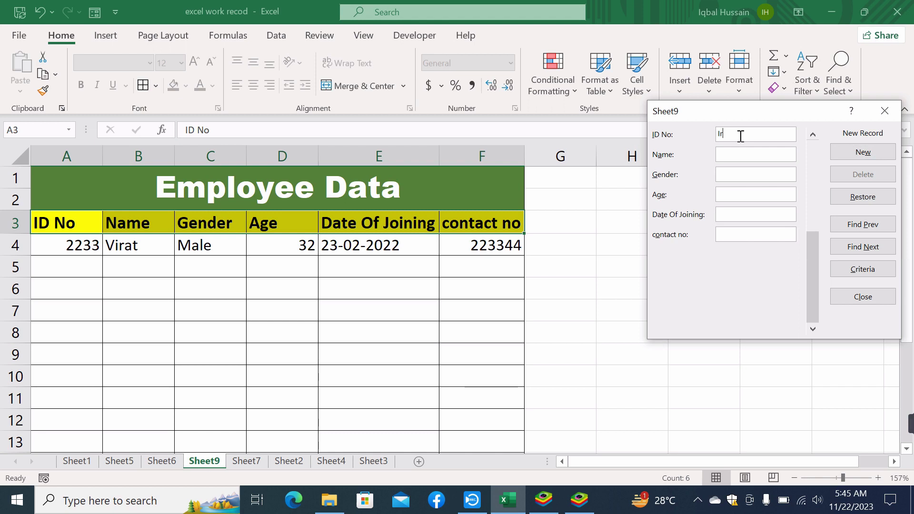
text(fan)
key(BackSpace)
key(BackSpace)
key(BackSpace)
key(BackSpace)
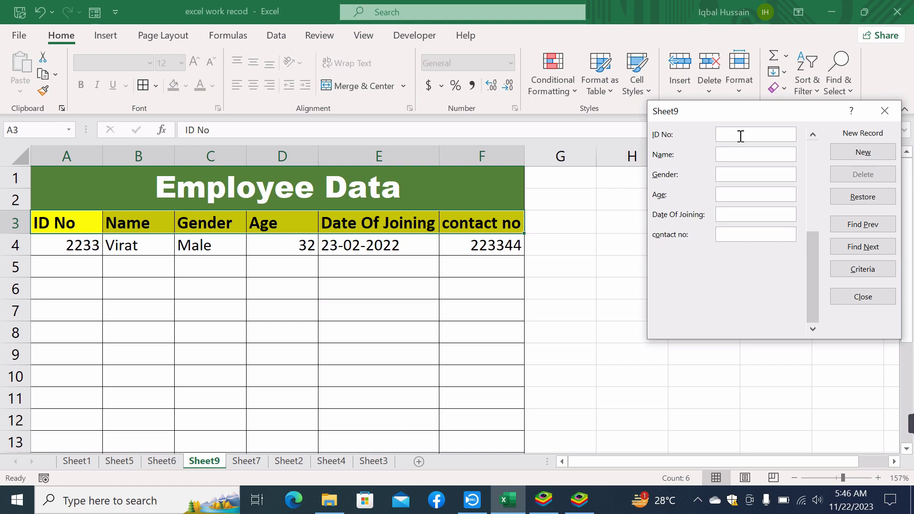
text(223)
text(4)
key(Tab)
Step: Fill in the employee's name, Male, age 33, joining date 23-02-2021 and contact number, then save
text(Ir)
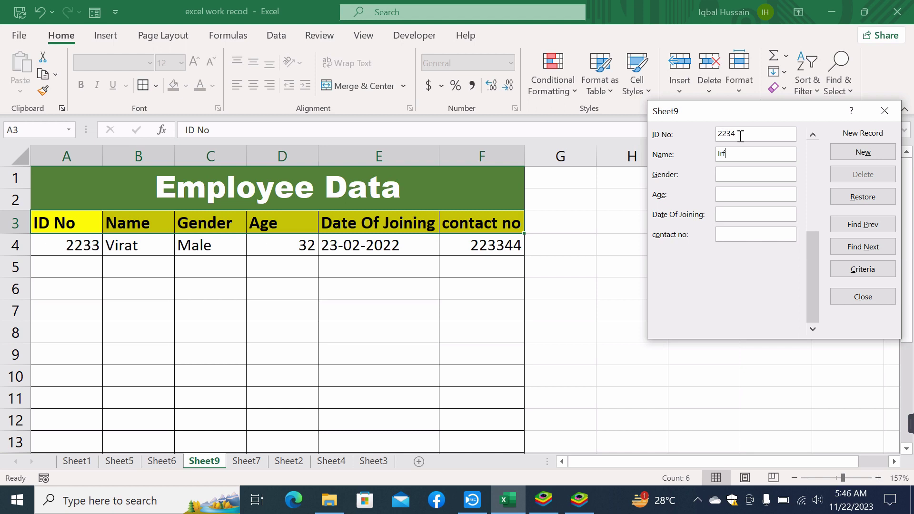
text(fan)
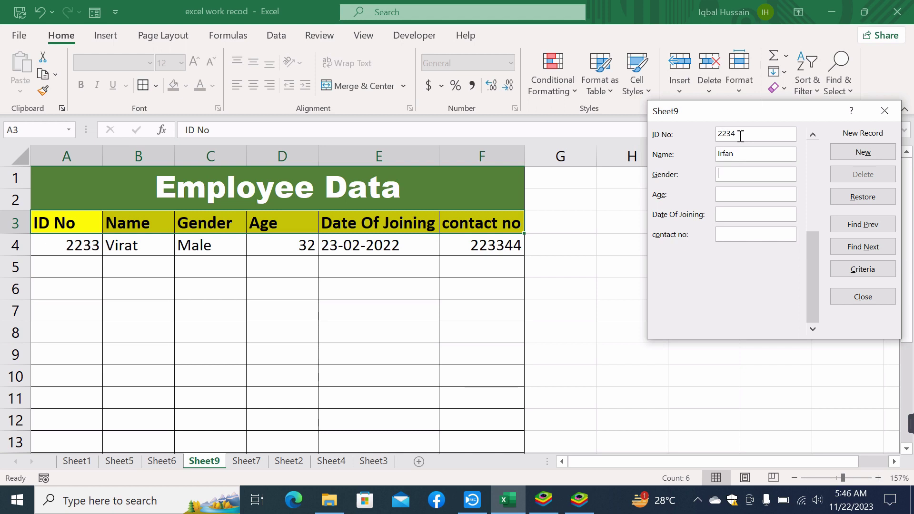
text(Male)
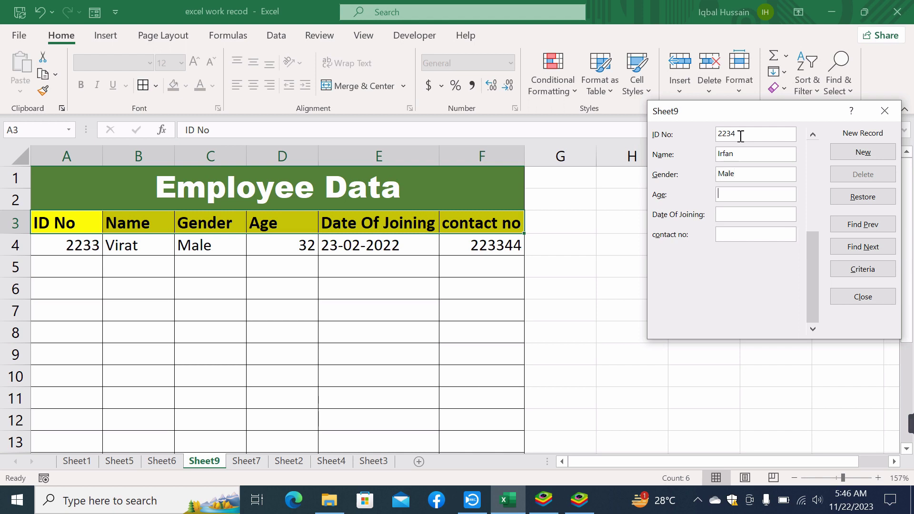
text(32)
key(BackSpace)
text(3)
key(Tab)
text(2)
text(3-02-)
text(20)
text(21)
key(Tab)
text(2)
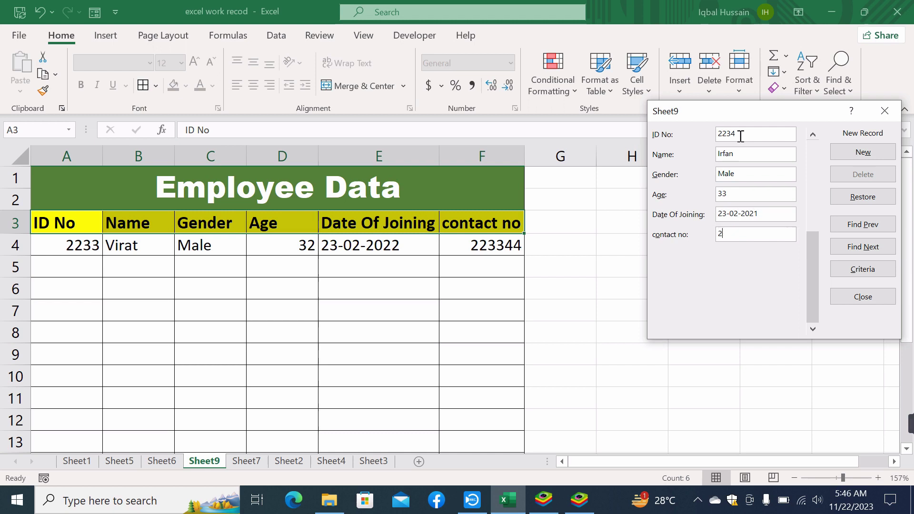
text(233445)
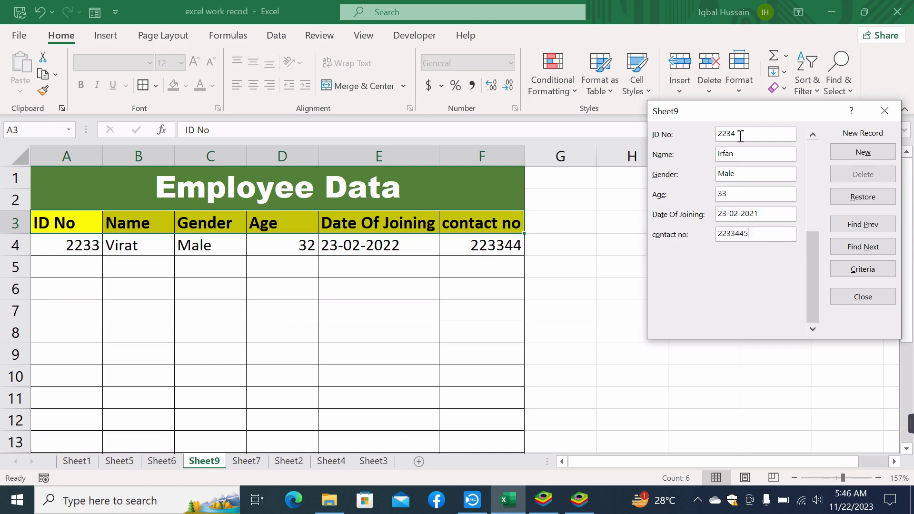
key(Return)
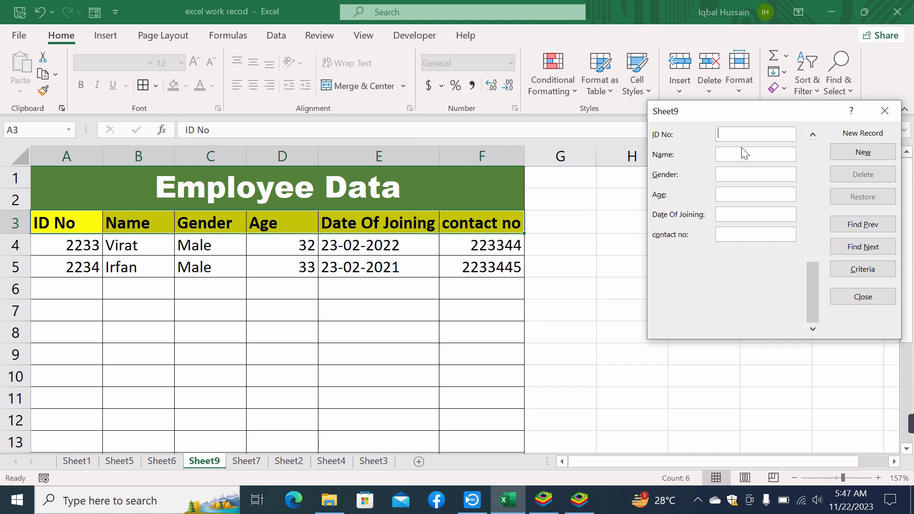
Step: Close the data form and left-align the ID No and Name entries
click(847, 302)
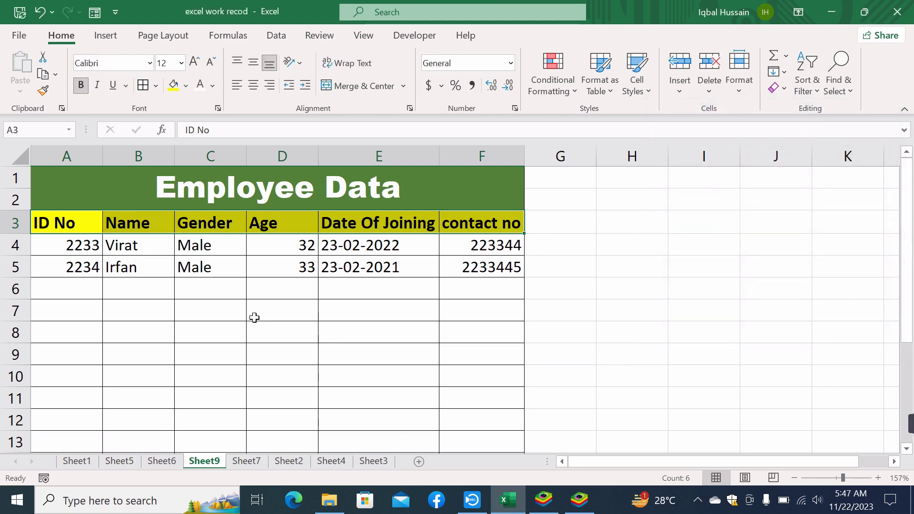
drag(49, 242, 78, 433)
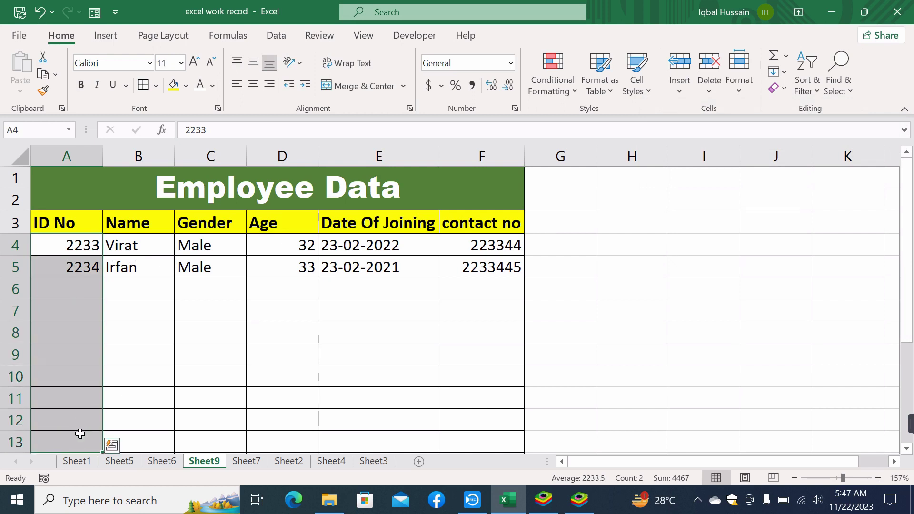
click(237, 88)
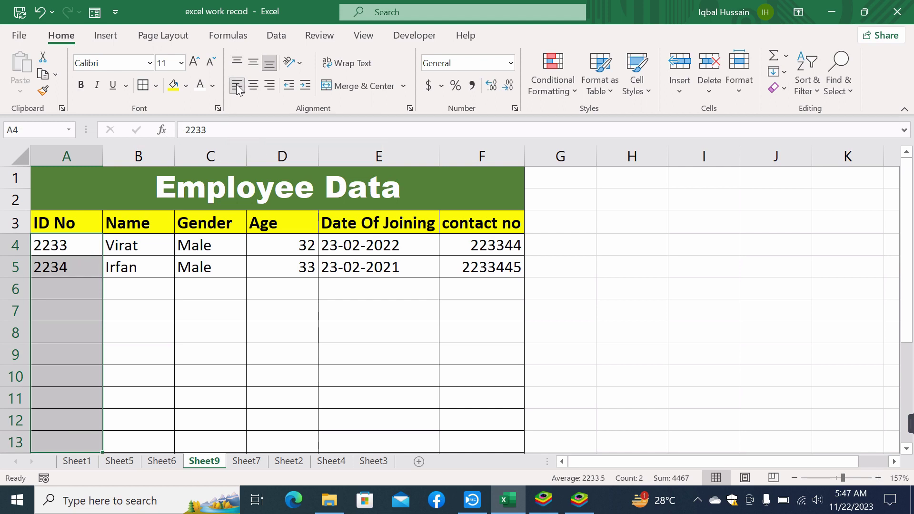
mouse_move(149, 244)
mouse_down()
mouse_move(141, 270)
mouse_move(149, 440)
mouse_move(150, 428)
mouse_up()
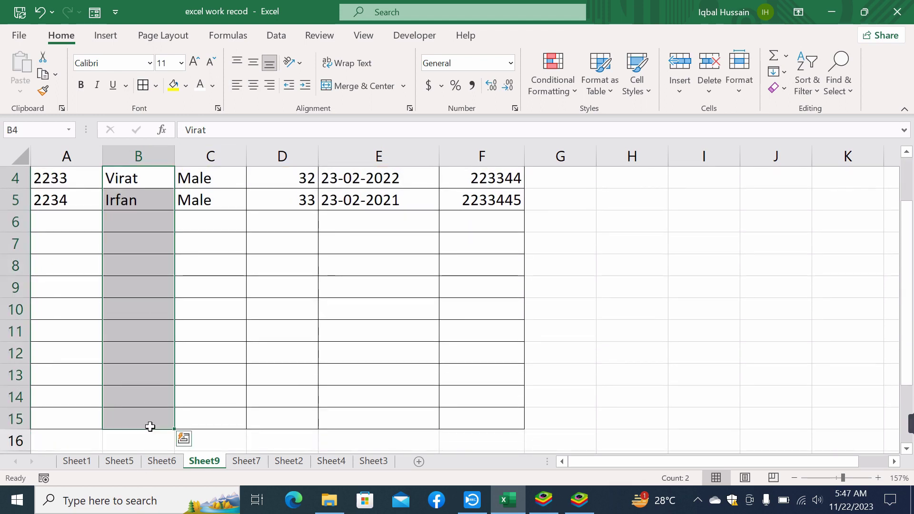
click(237, 86)
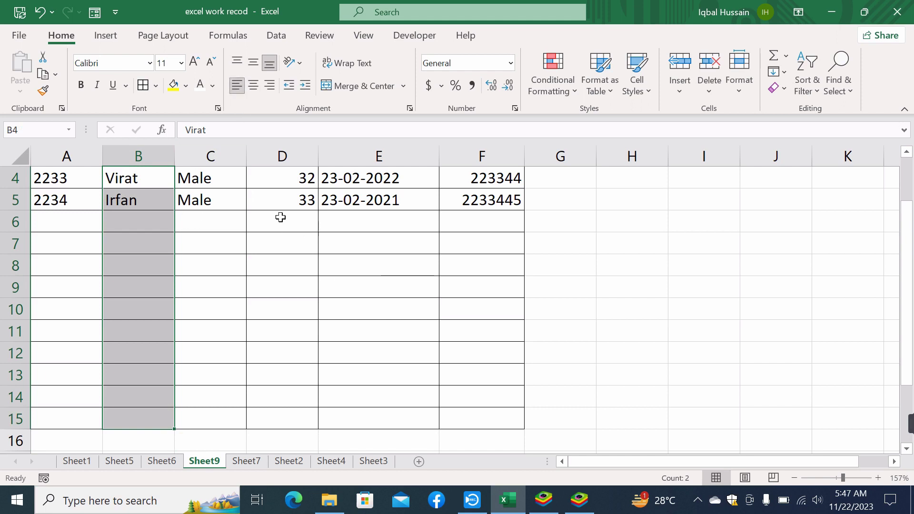
Step: Left-align the ages 32 and 33, then switch to Sheet6
click(270, 176)
drag(271, 177, 271, 196)
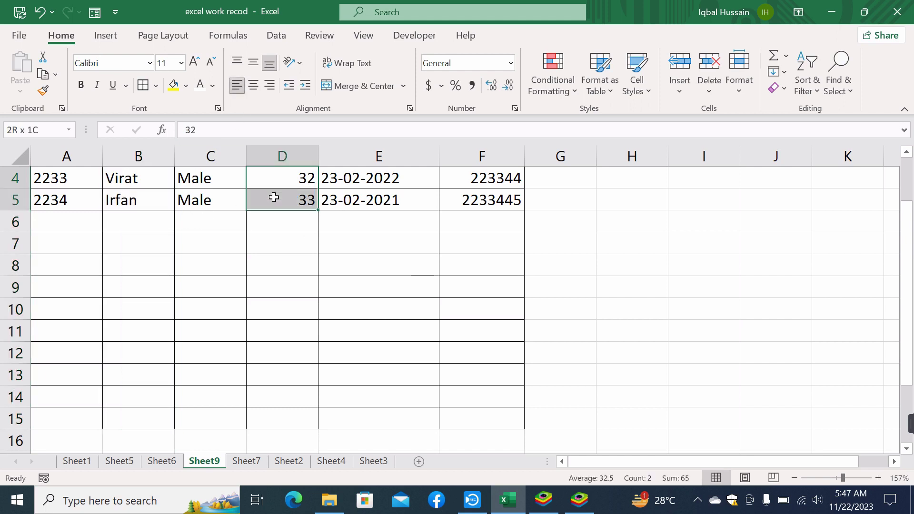
click(240, 88)
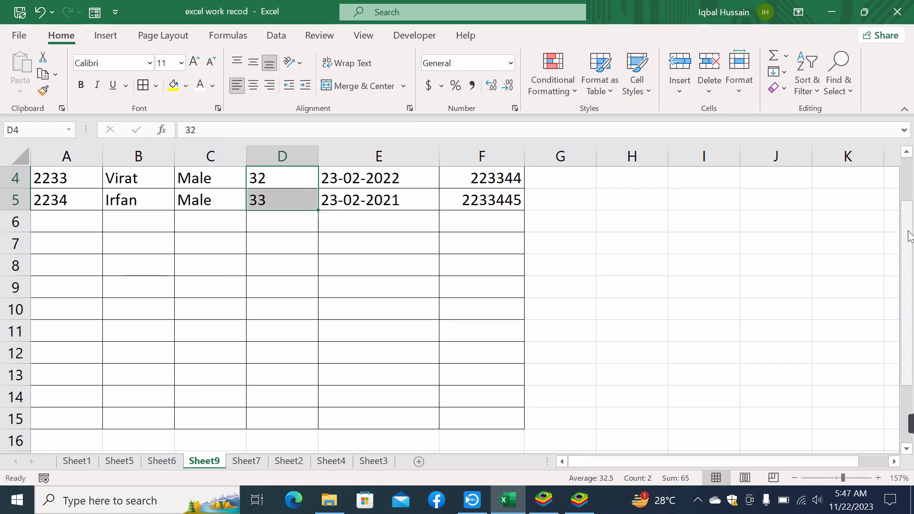
drag(910, 235, 910, 191)
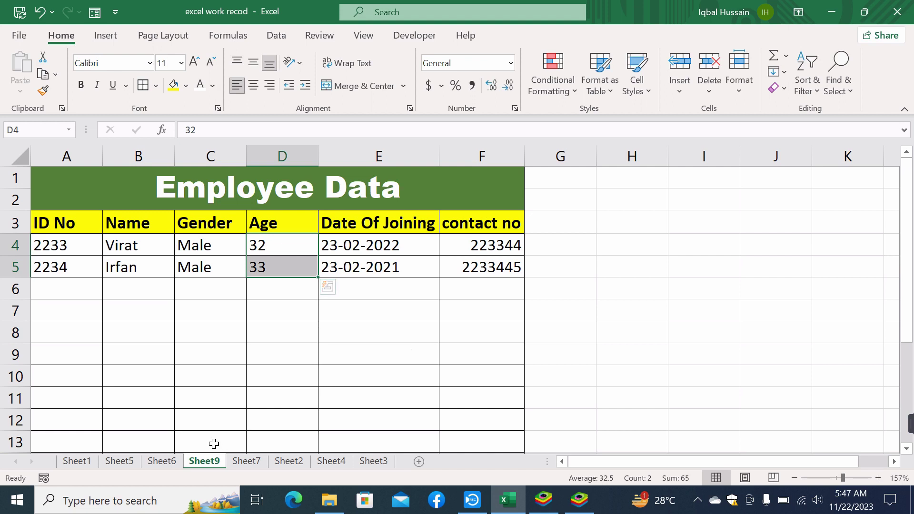
click(173, 464)
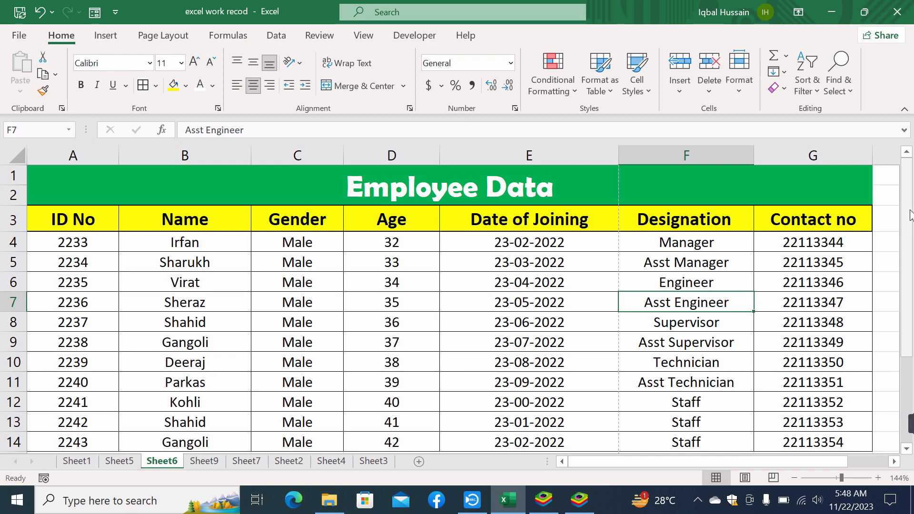
Step: Scroll back to the top of Sheet6 and select row 4, the first employee record
mouse_move(911, 214)
mouse_down()
mouse_move(912, 266)
mouse_move(912, 202)
mouse_up()
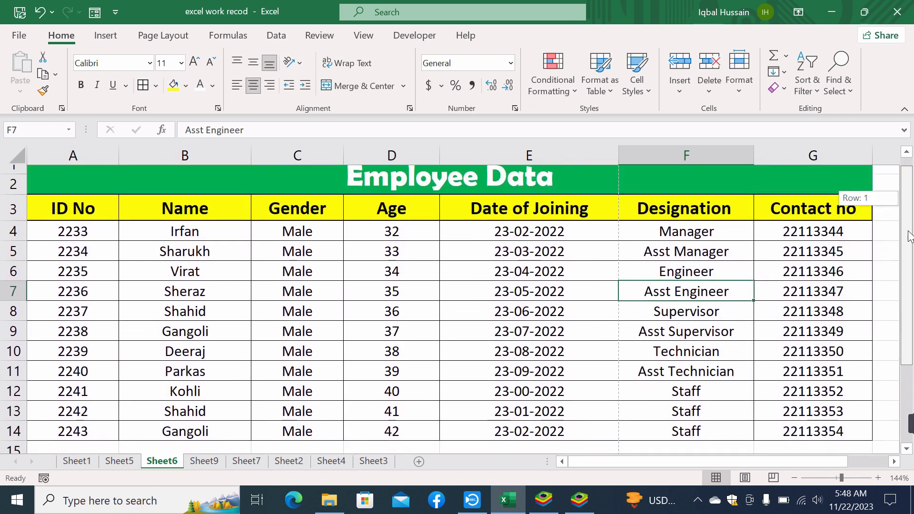
drag(913, 202, 913, 245)
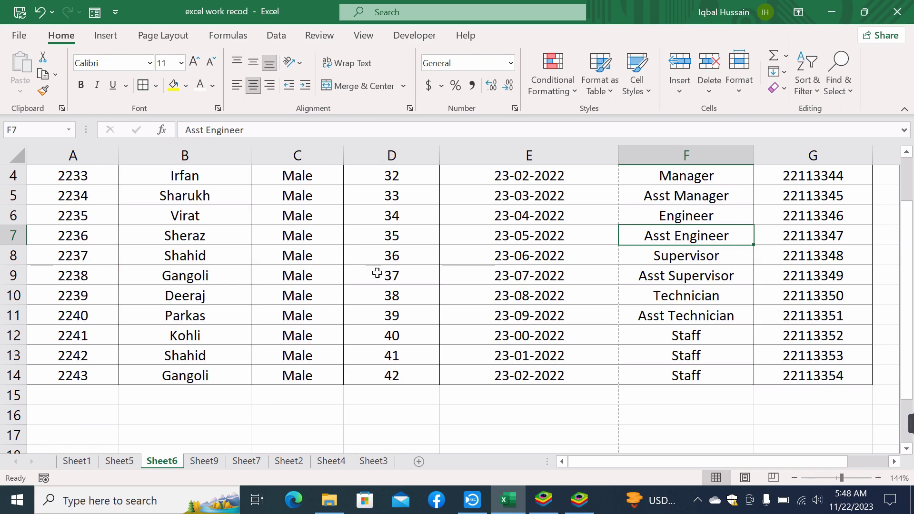
drag(910, 332, 912, 233)
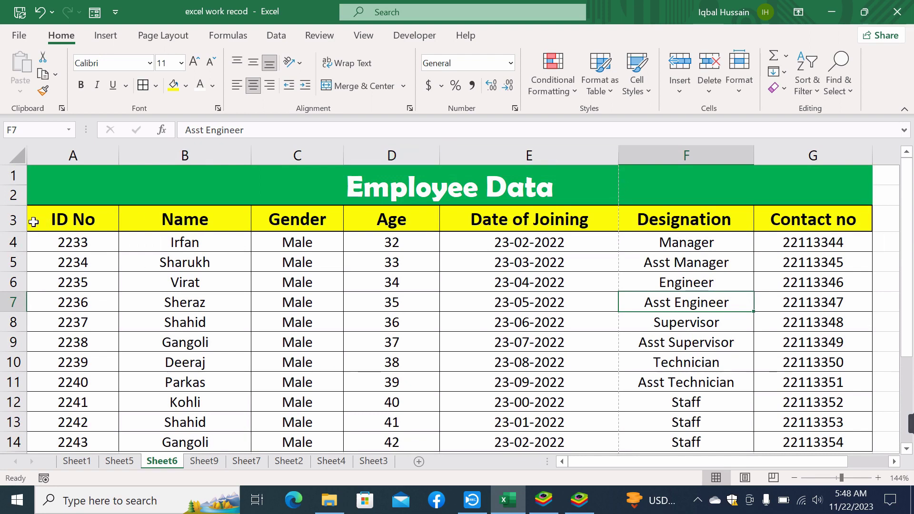
click(12, 244)
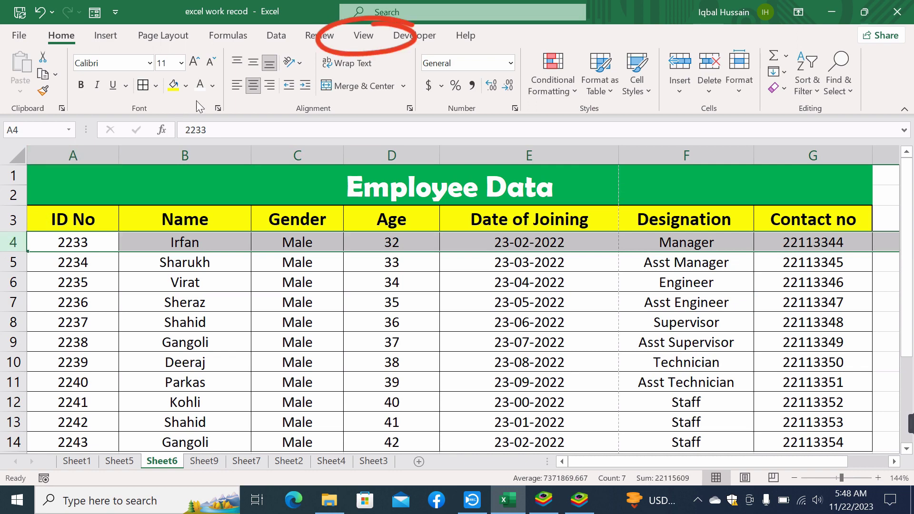
Step: Freeze panes above row 4 and scroll the records to confirm the headers stay fixed
click(364, 36)
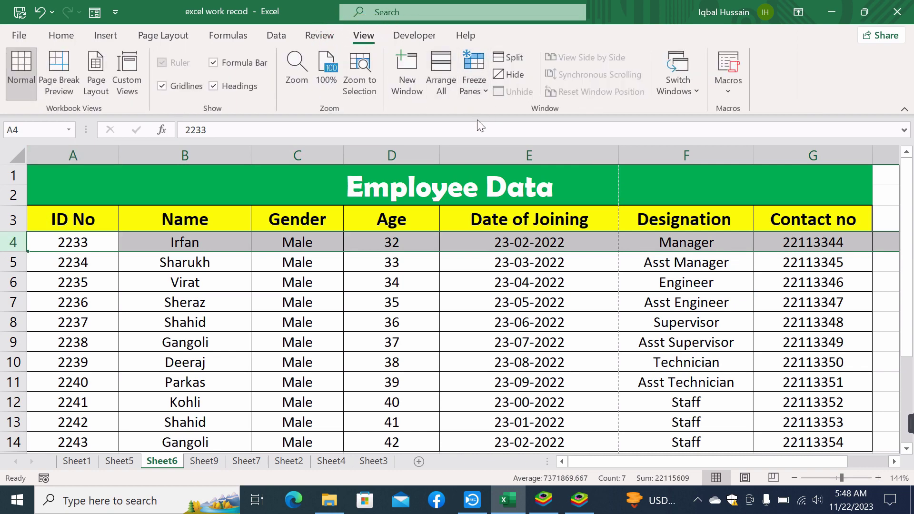
click(474, 92)
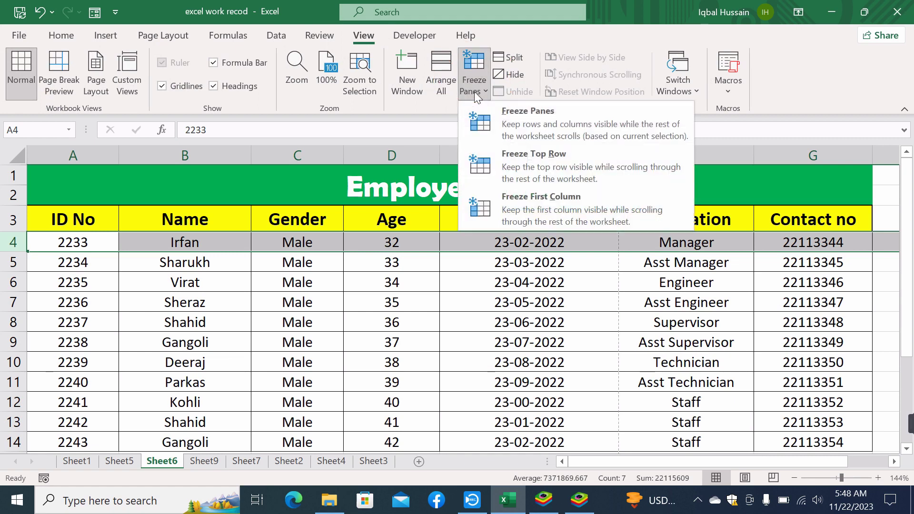
click(521, 127)
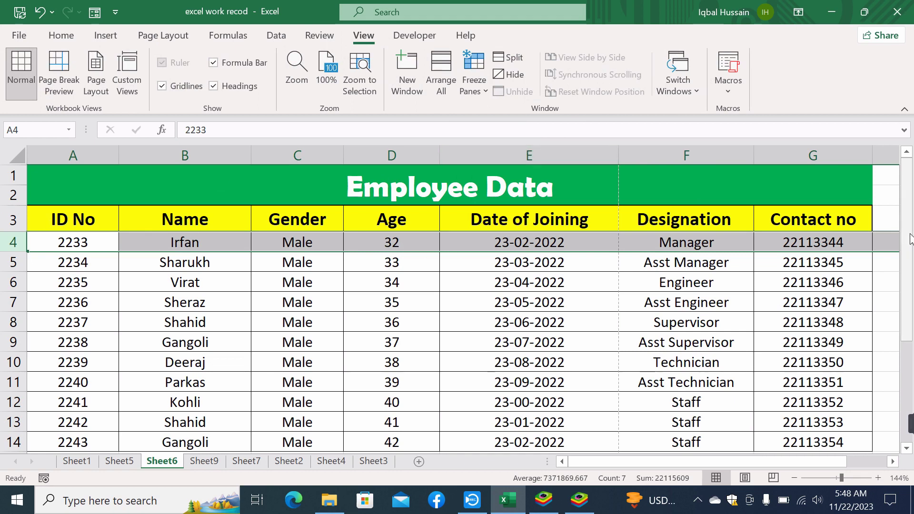
drag(912, 244, 910, 350)
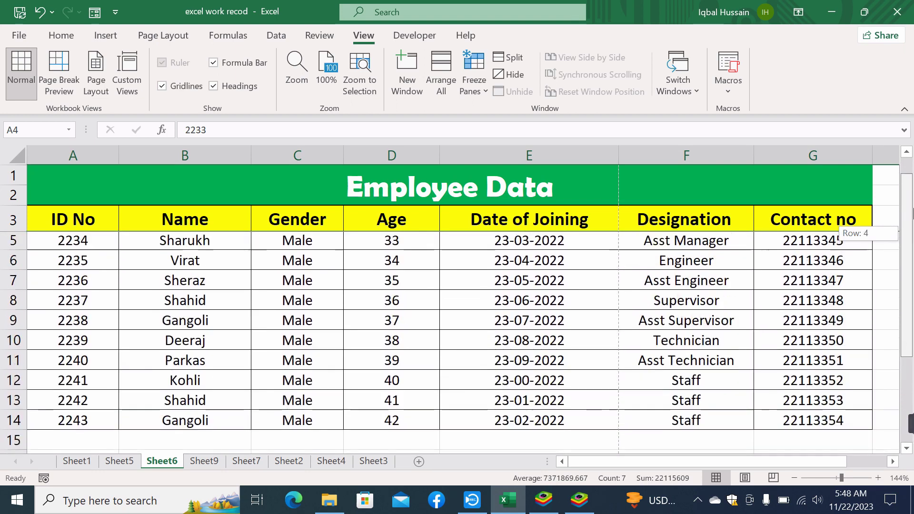
drag(910, 350, 913, 102)
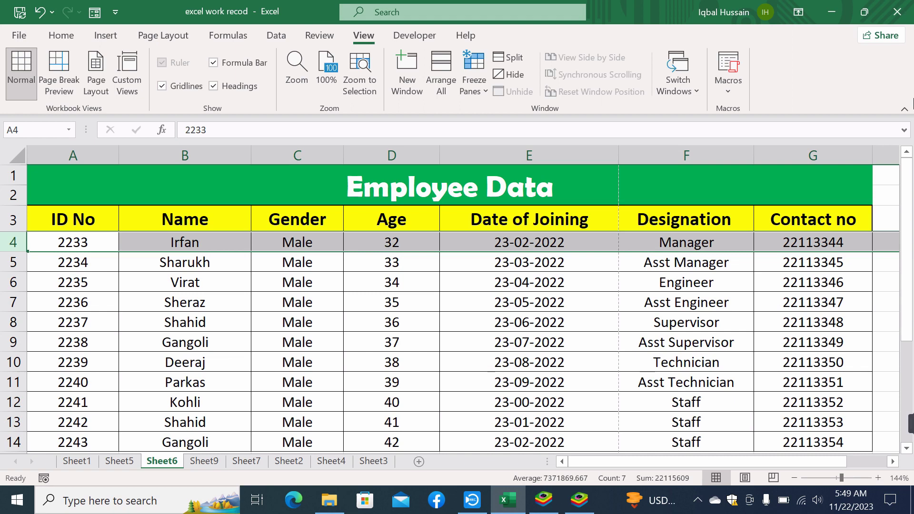
click(64, 41)
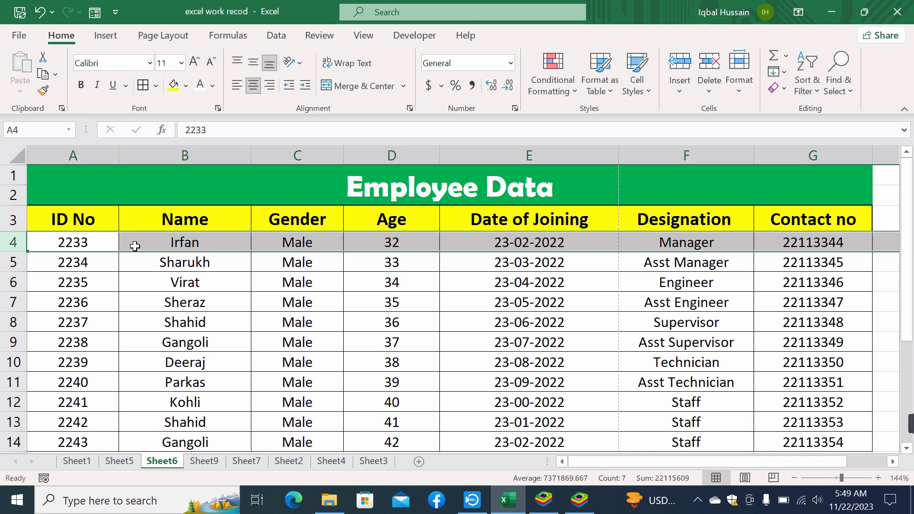
Step: Apply Duplicate Values highlighting with light red fill and dark red text to names in B4:B14
mouse_move(149, 242)
mouse_down()
mouse_move(178, 406)
mouse_move(185, 398)
mouse_up()
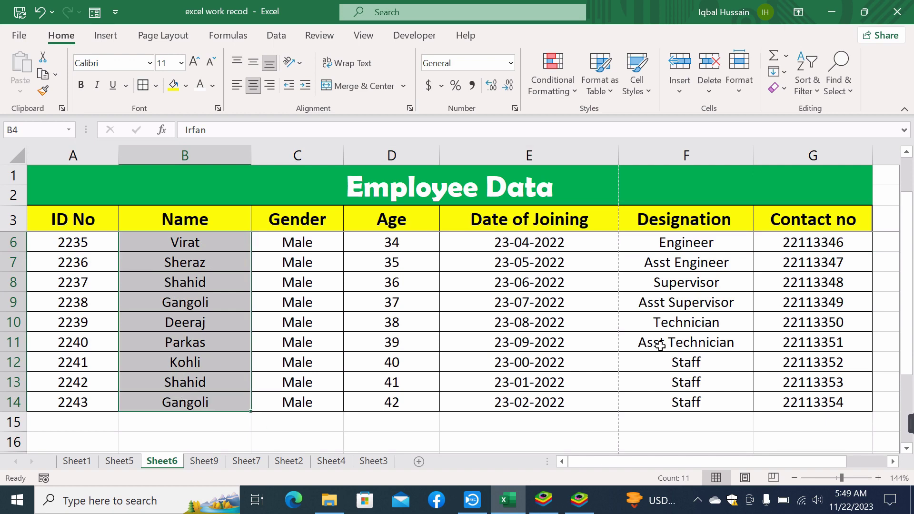
drag(907, 284, 907, 251)
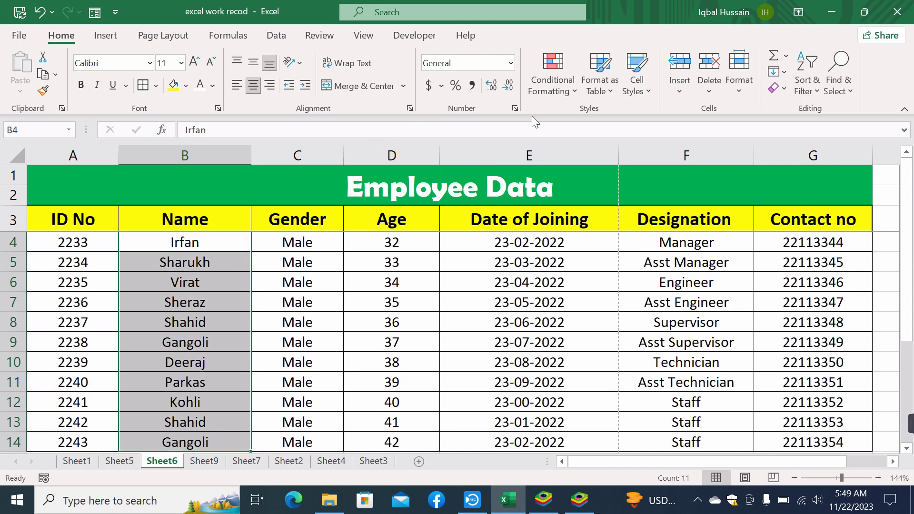
click(551, 90)
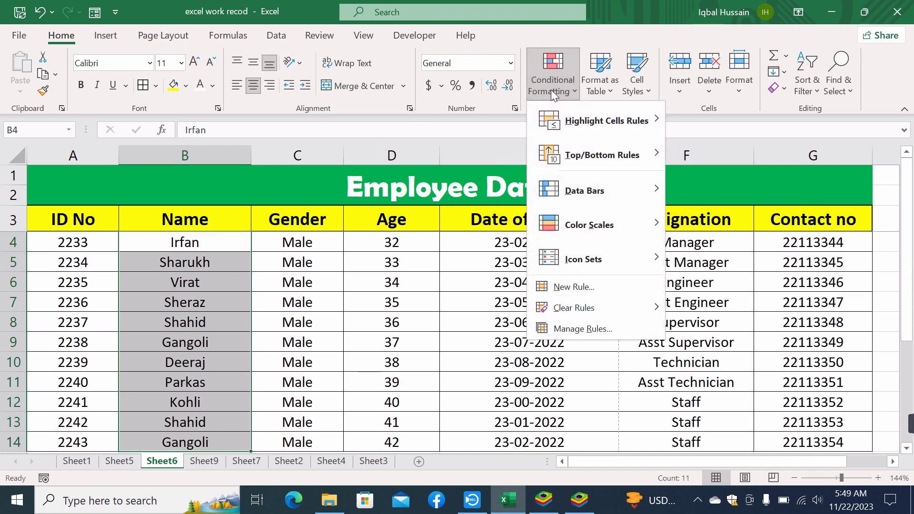
mouse_move(606, 121)
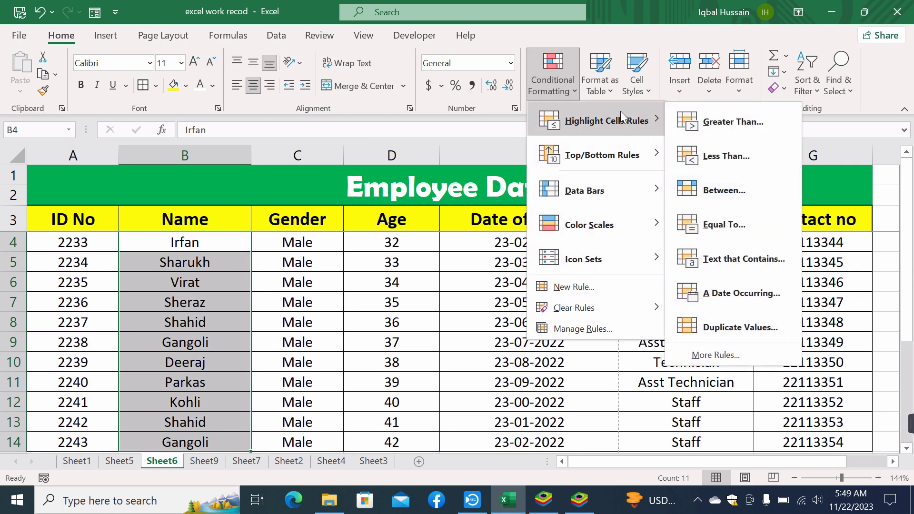
click(736, 325)
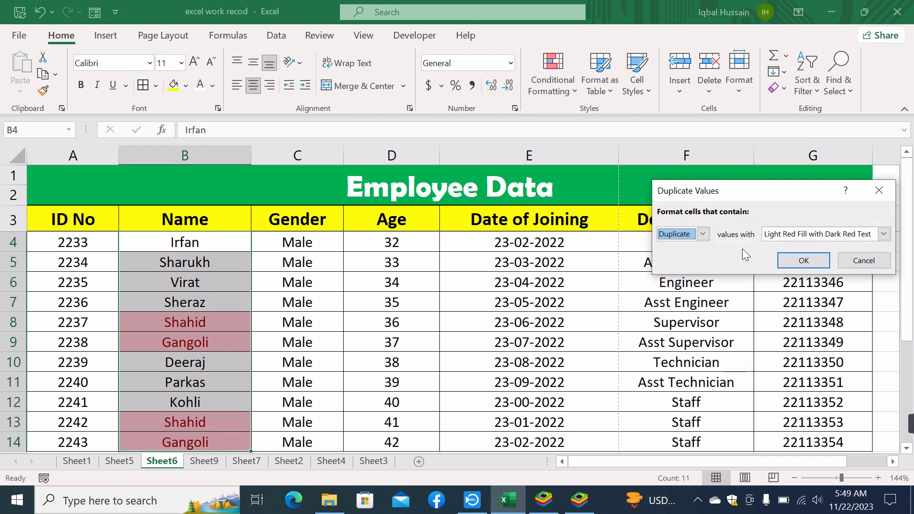
click(786, 261)
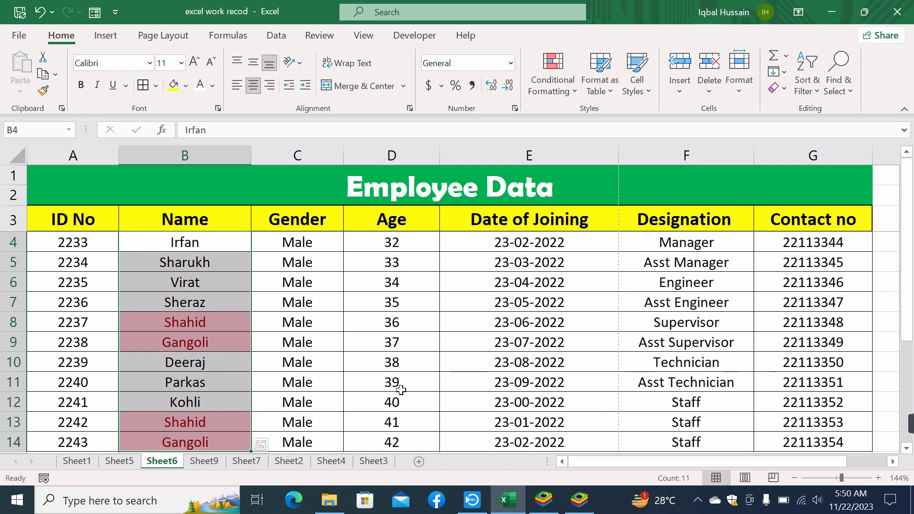
Step: Go to Sheet7 and select the employee table from A1 to F5
click(205, 461)
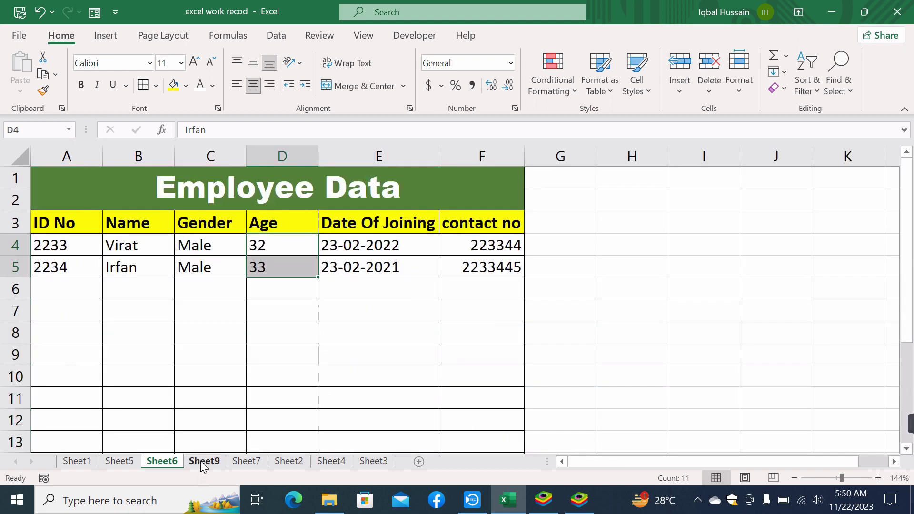
click(238, 463)
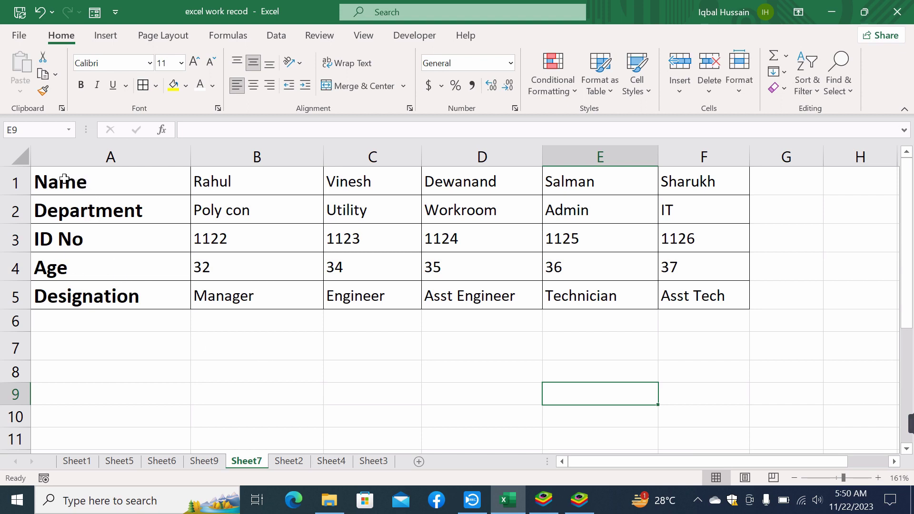
drag(60, 175, 394, 284)
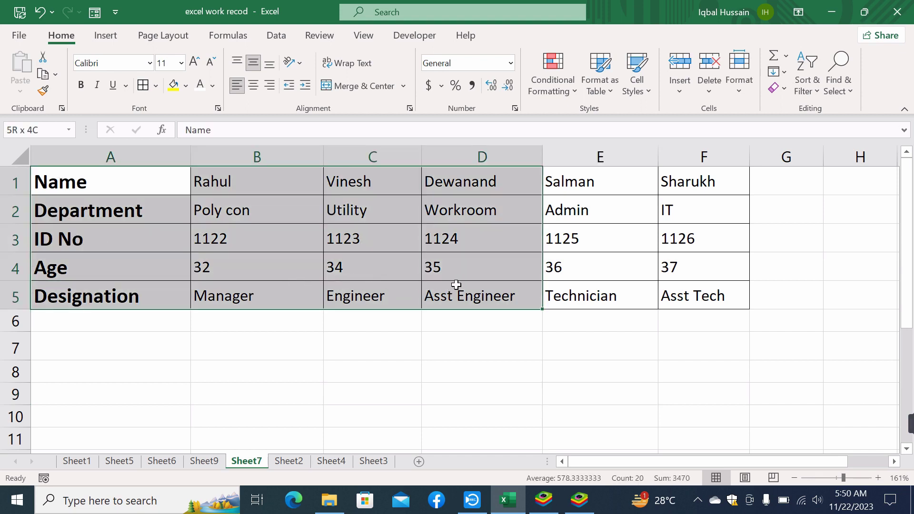
drag(395, 285, 689, 284)
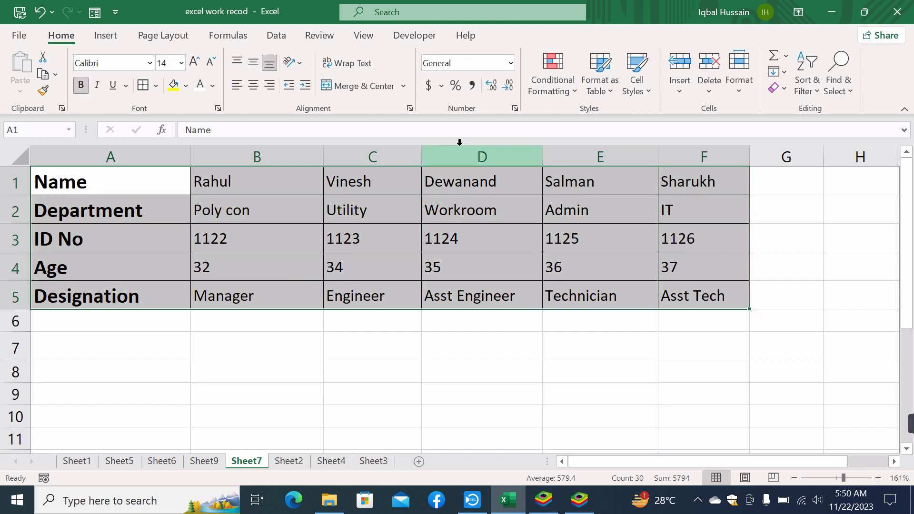
Step: Copy the table and Paste Special it at A6 with Transpose enabled
click(43, 75)
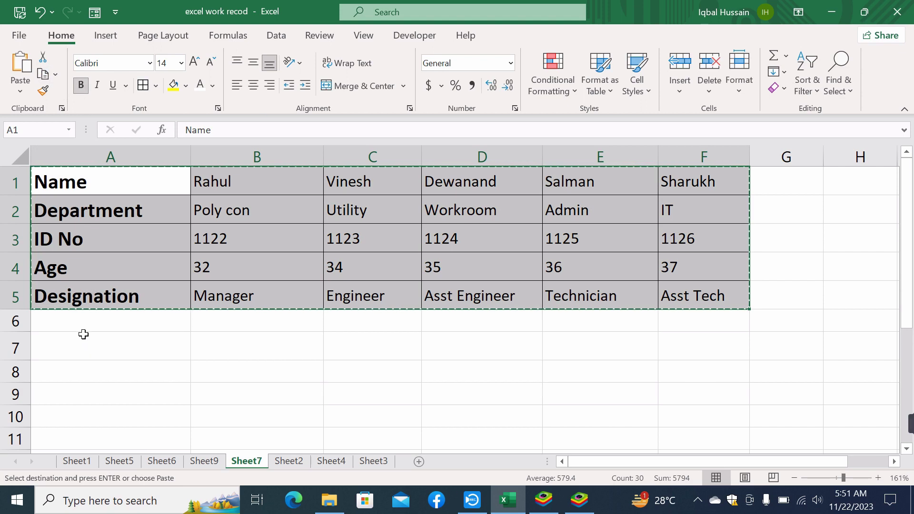
click(83, 328)
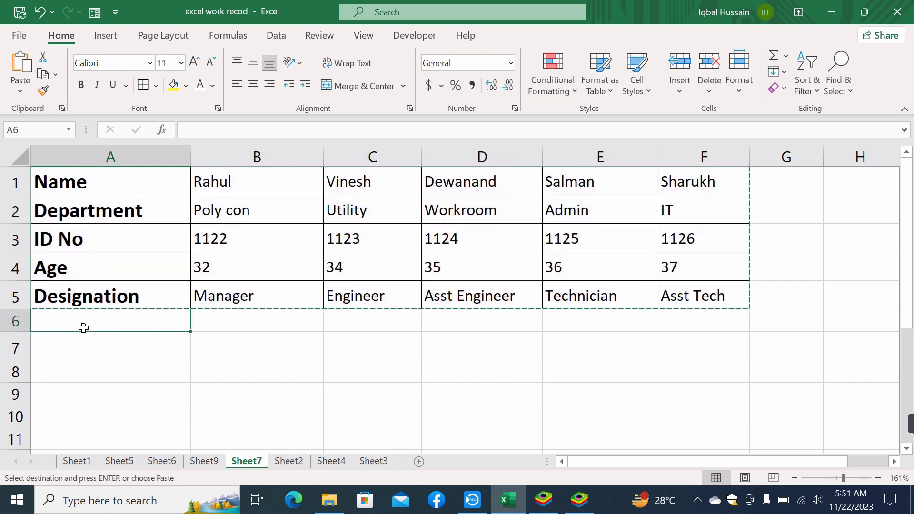
click(27, 95)
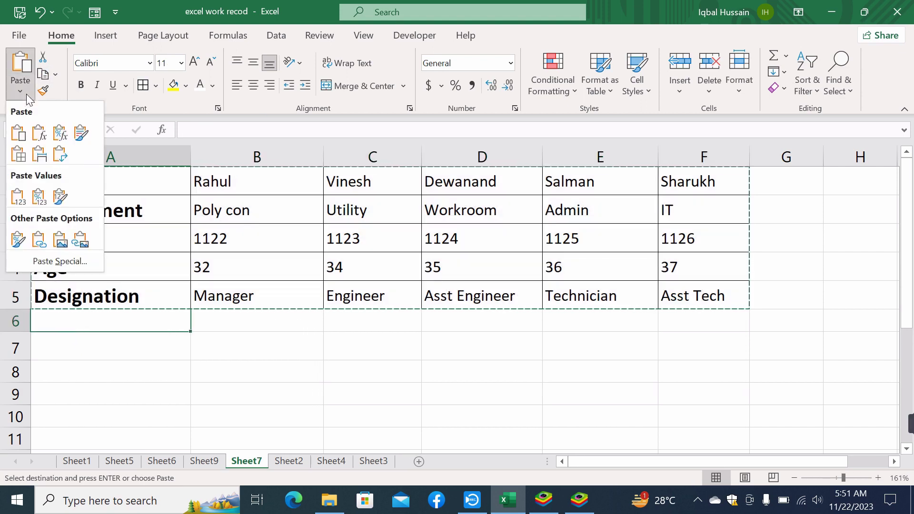
click(67, 259)
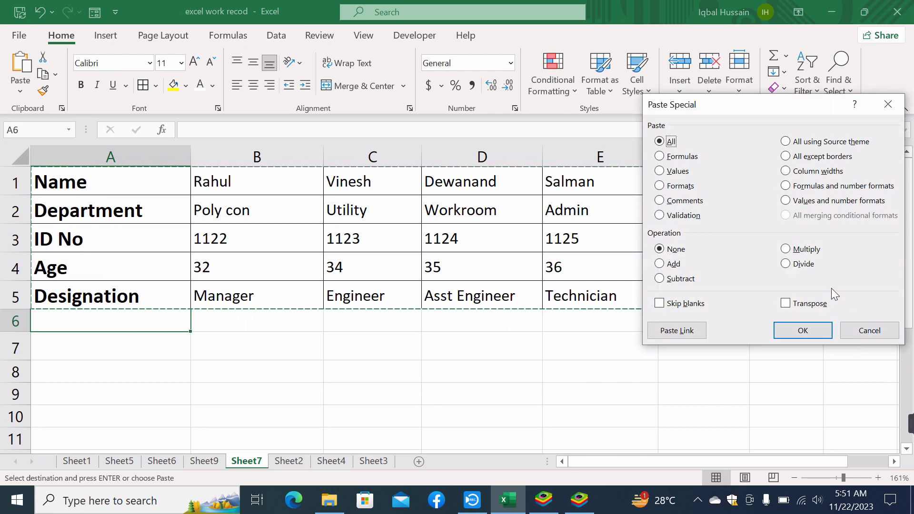
click(789, 308)
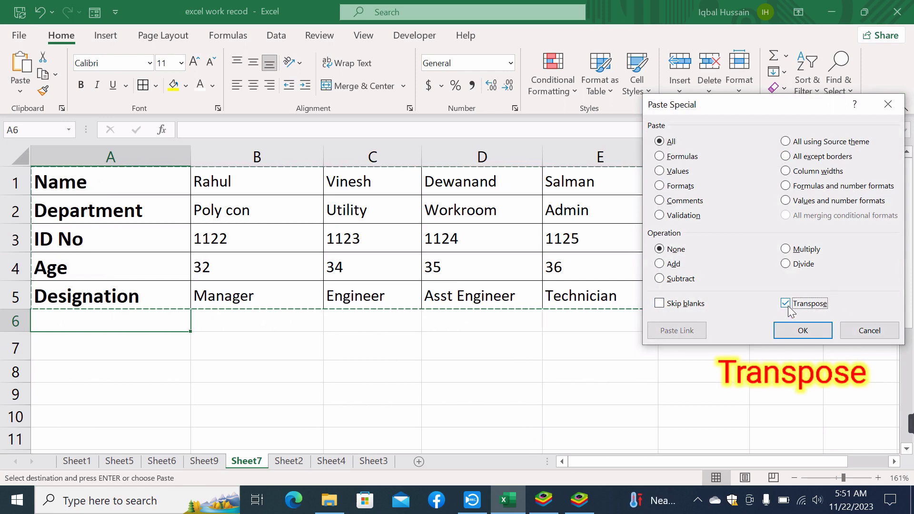
click(802, 330)
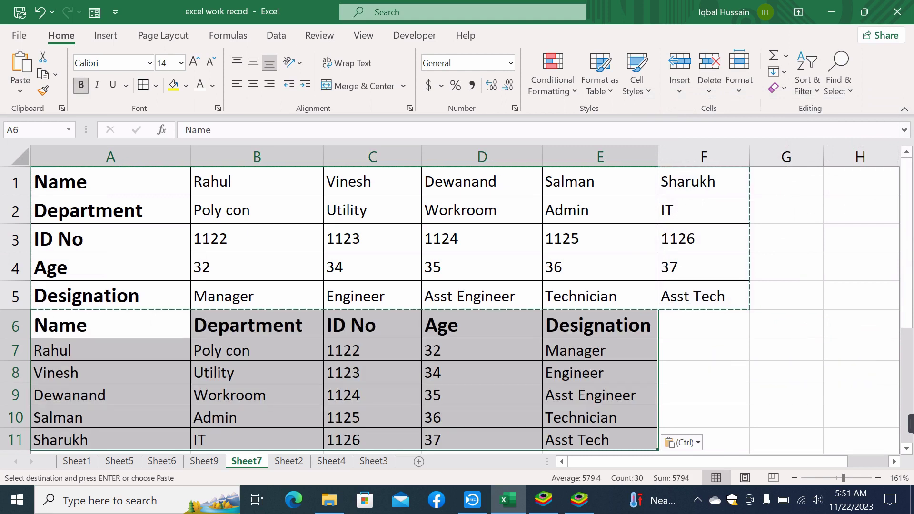
drag(909, 221, 910, 236)
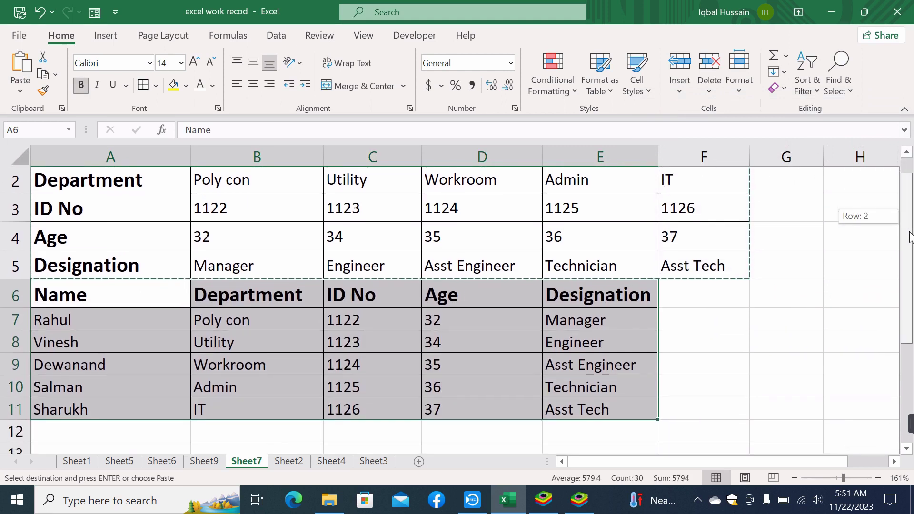